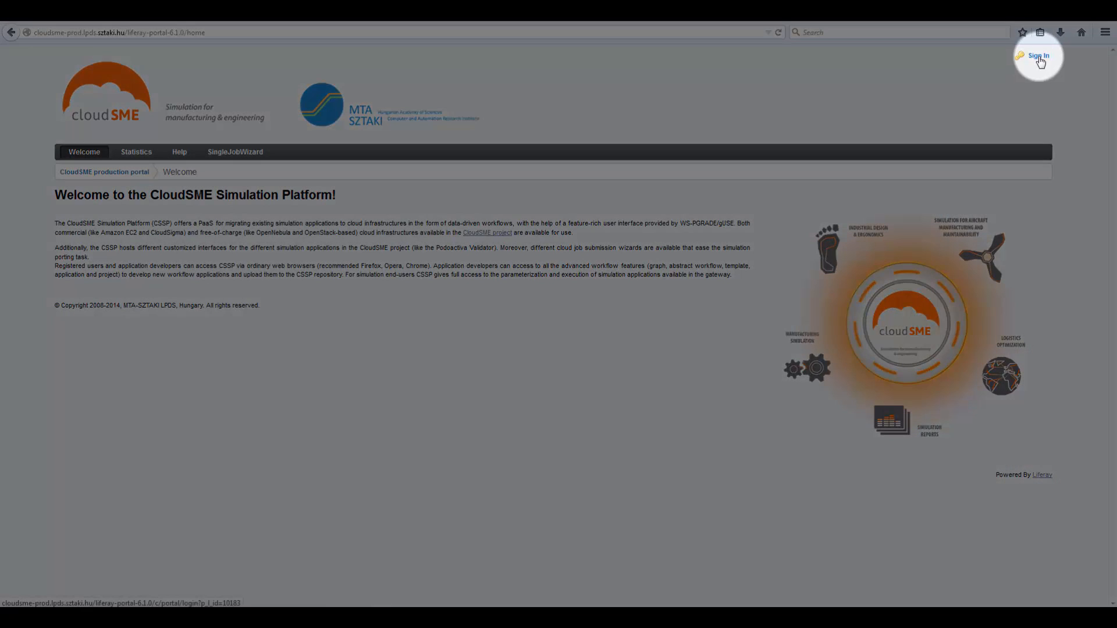
# Sign in to the portal with the account's email address and password.
pyautogui.click(1038, 58)
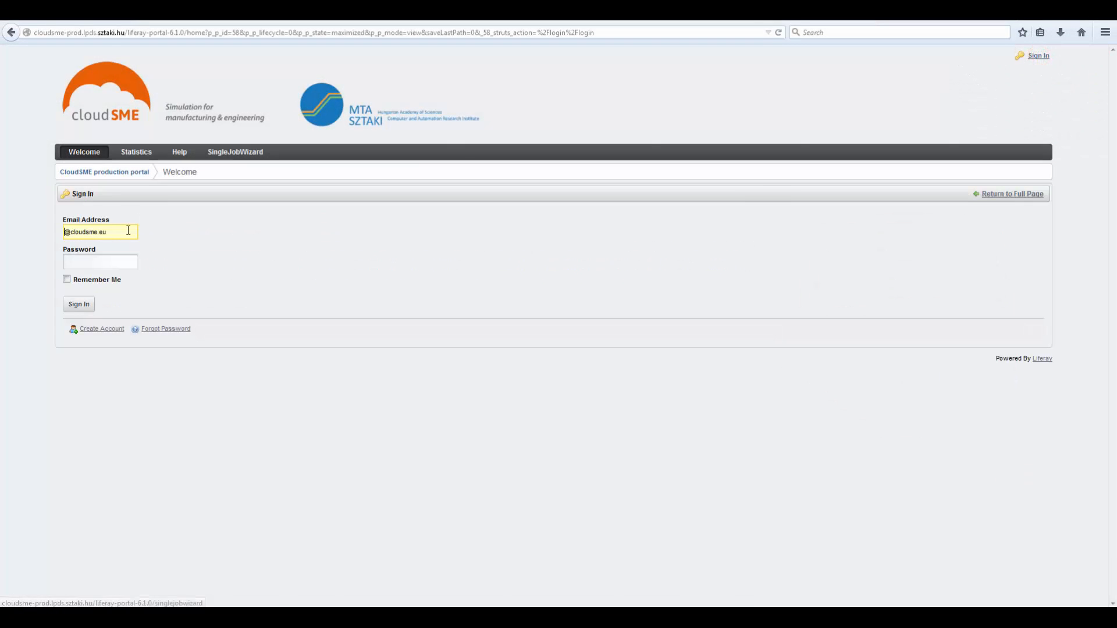
pyautogui.tripleClick(127, 231)
pyautogui.write('...')
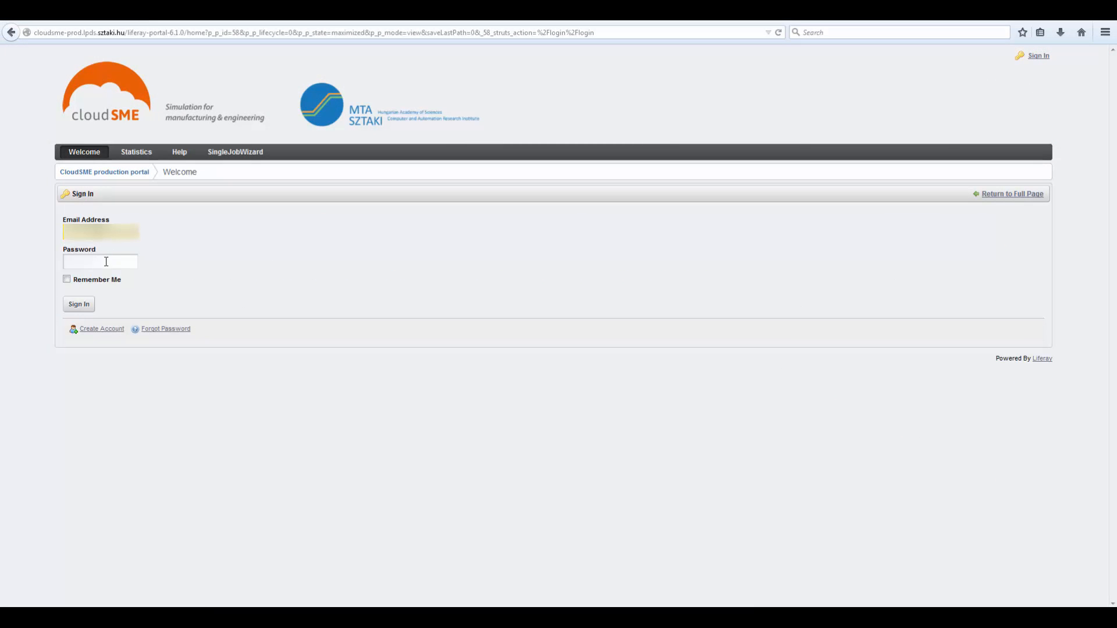
pyautogui.click(105, 261)
pyautogui.write('••')
pyautogui.press('Return')
# Open the workflow graph page and launch the Graph Editor with the Java Web Start Launcher.
pyautogui.click(132, 173)
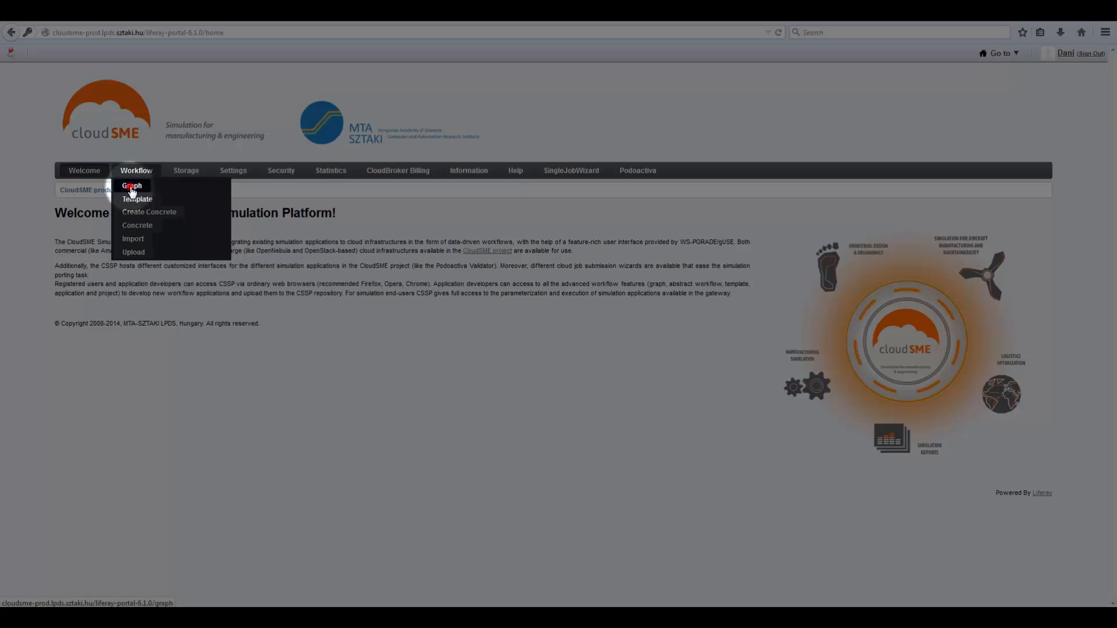
pyautogui.click(131, 186)
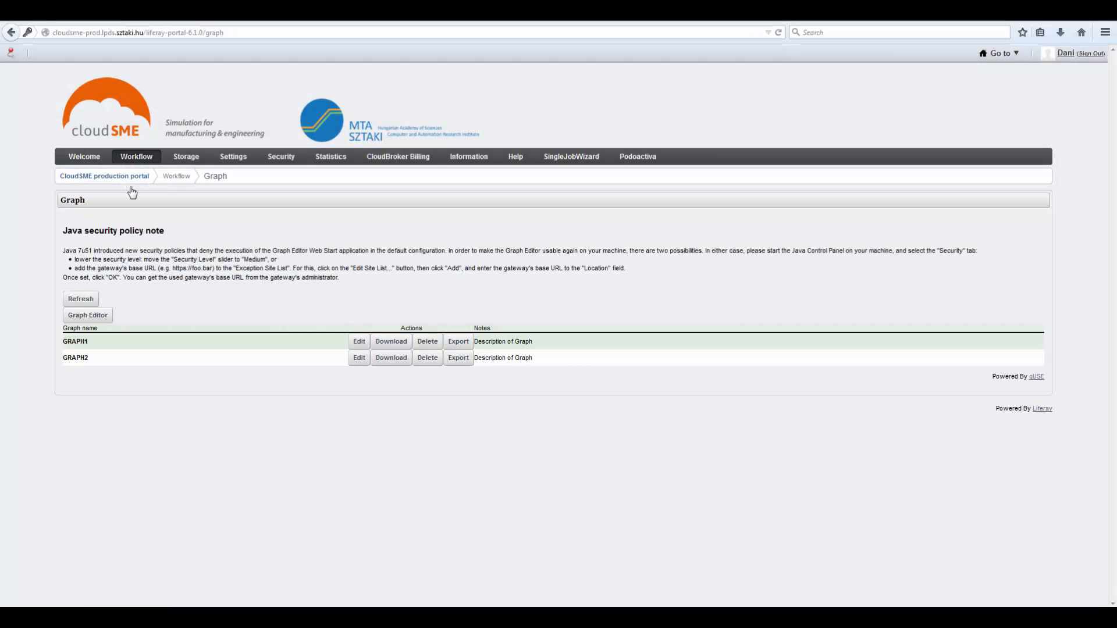
pyautogui.click(98, 322)
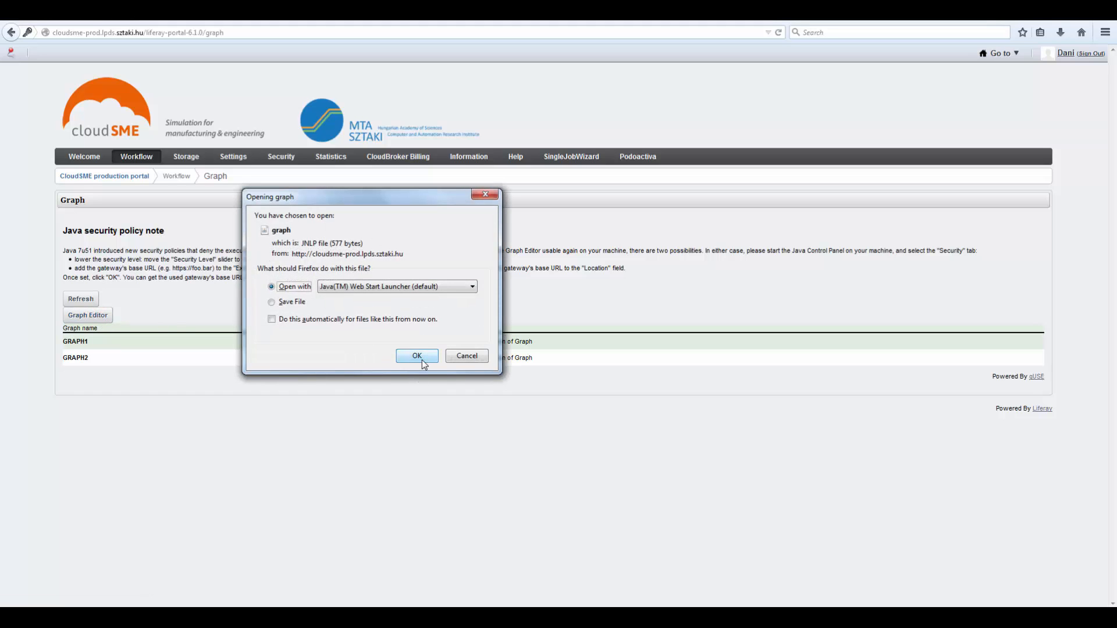
pyautogui.click(421, 358)
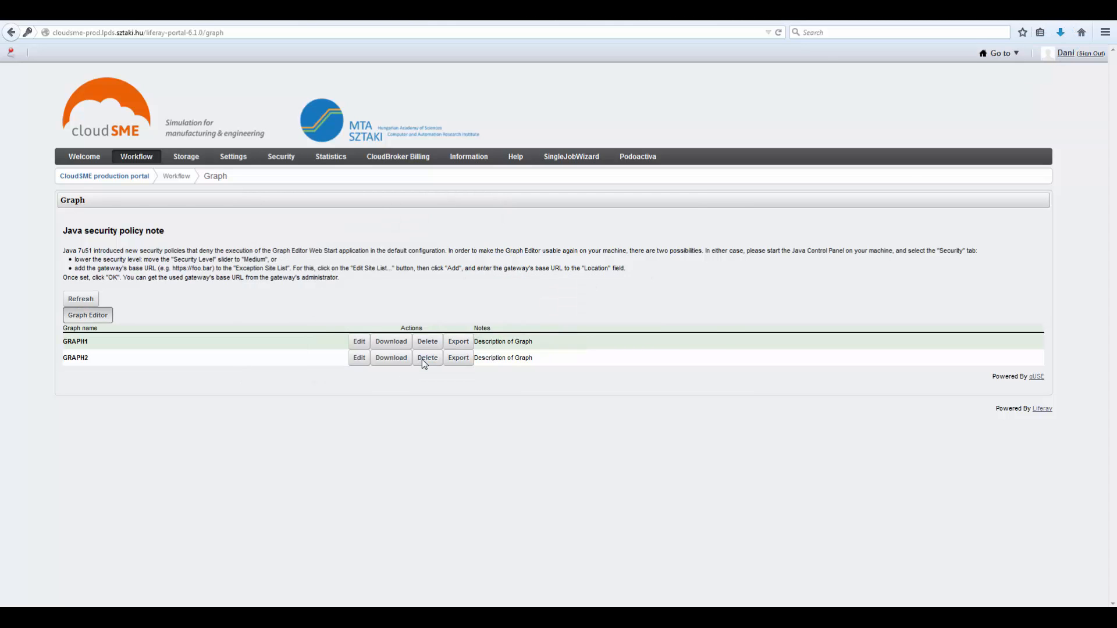
pyautogui.click(446, 370)
pyautogui.click(634, 371)
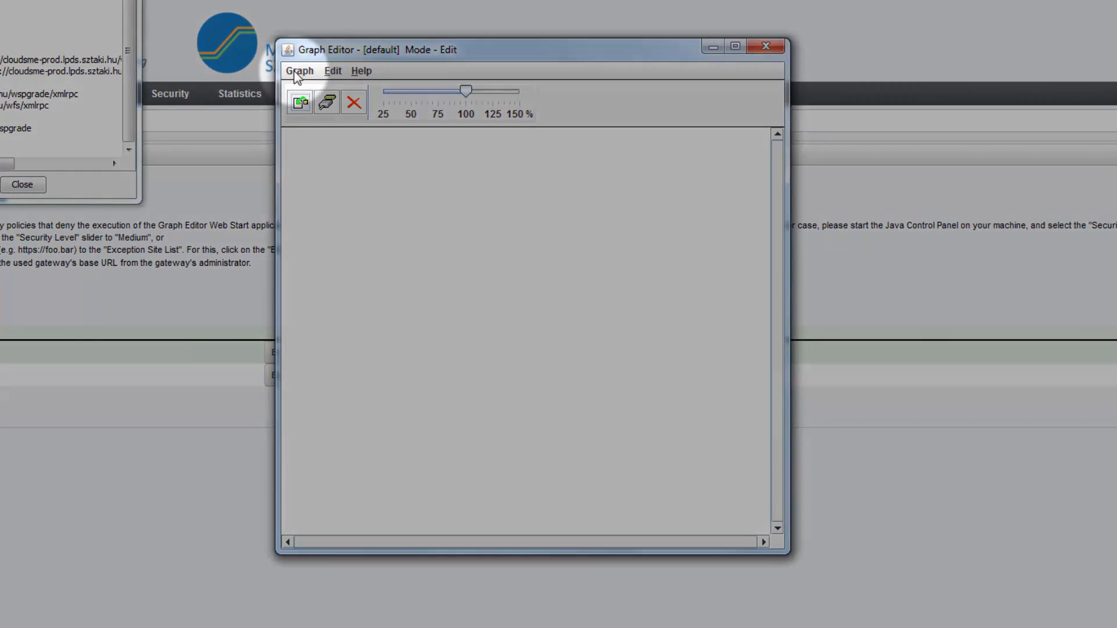
# Add a new job to the empty graph and accept the default name and description in its properties.
pyautogui.click(331, 104)
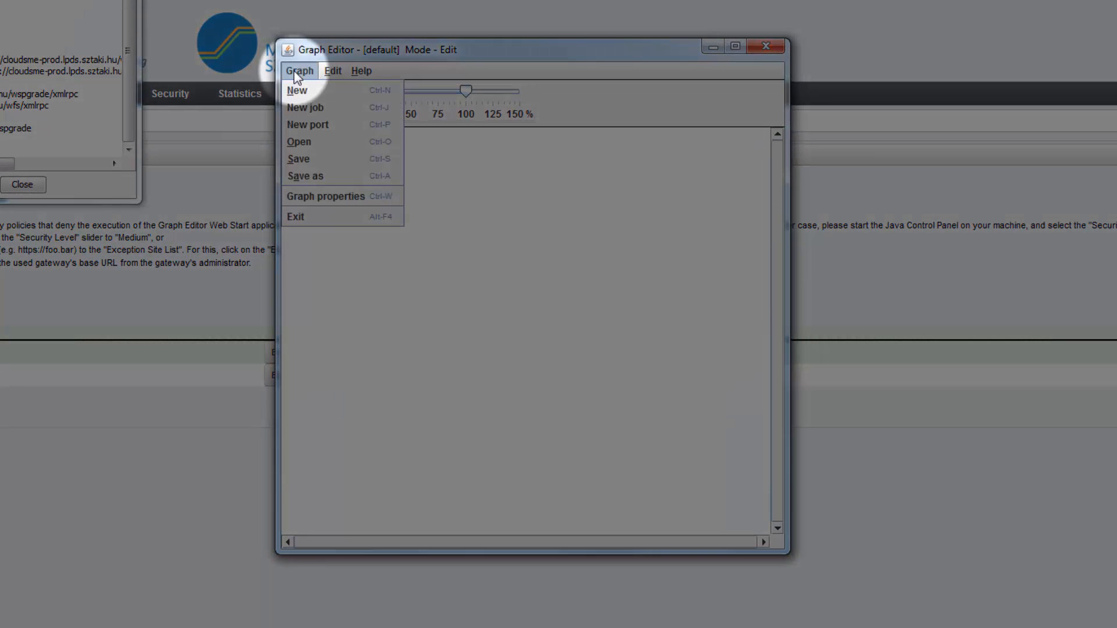
pyautogui.click(308, 108)
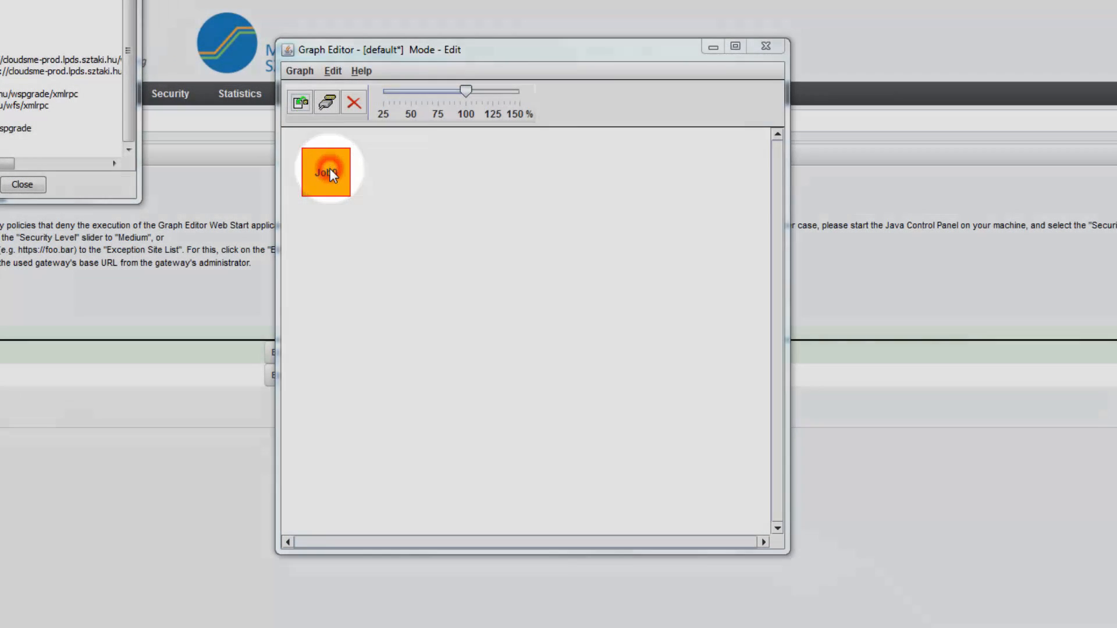
pyautogui.doubleClick(329, 169)
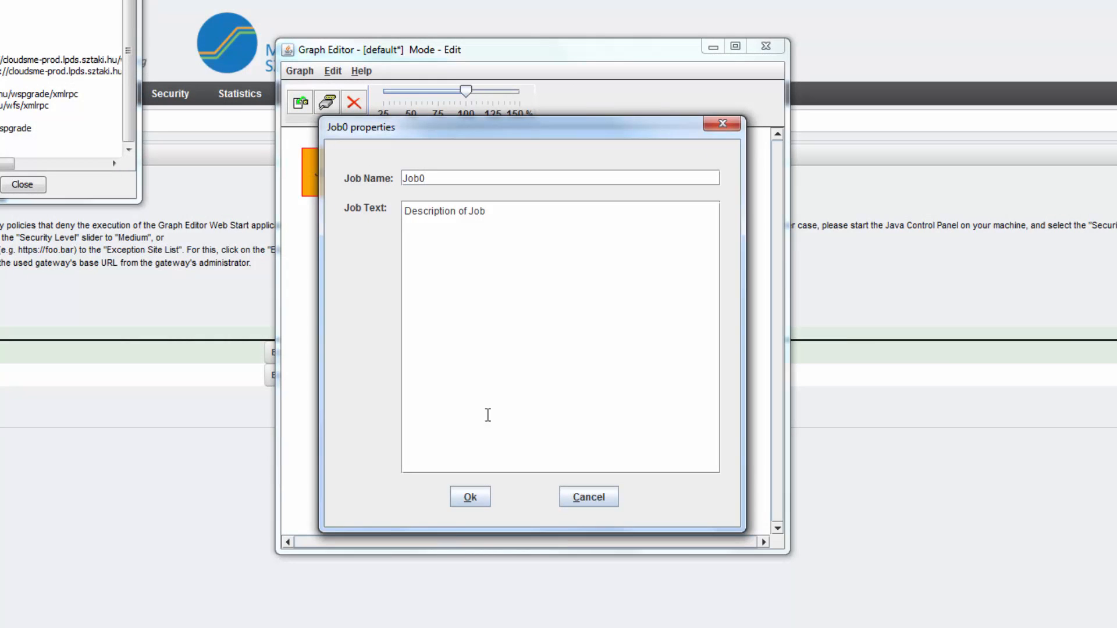
pyautogui.click(470, 497)
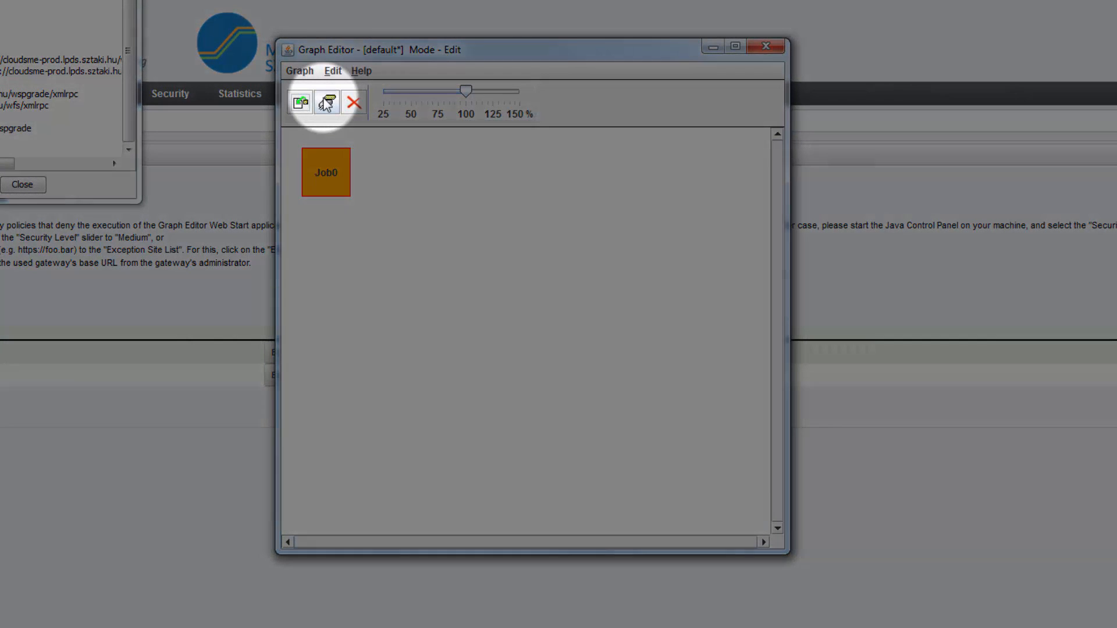
# Add three ports to Job0.
pyautogui.click(326, 103)
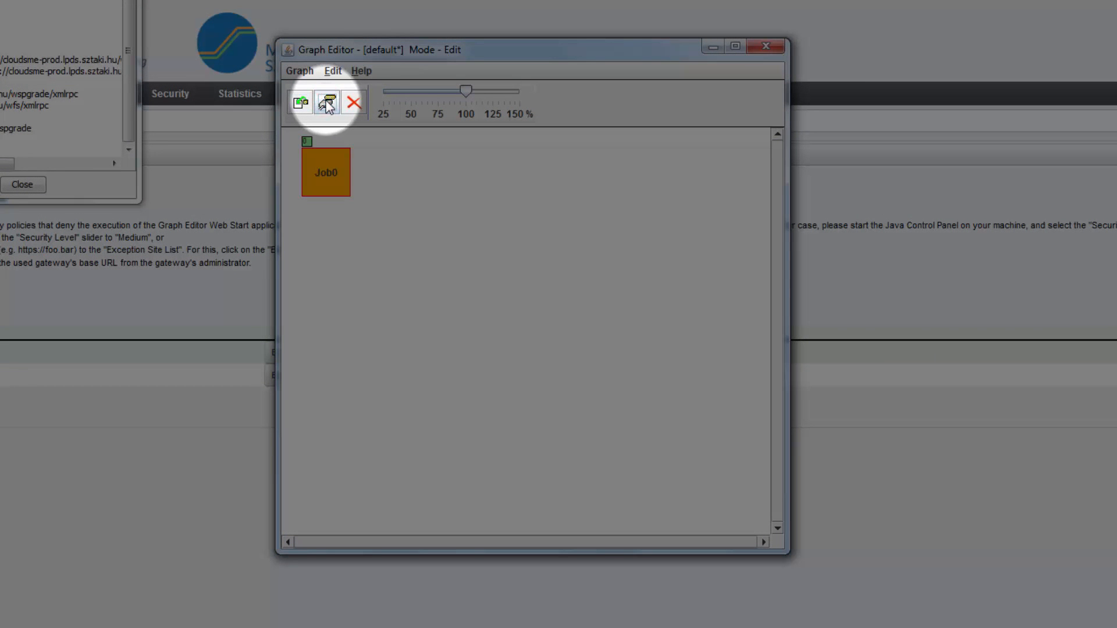
pyautogui.click(326, 104)
pyautogui.click(326, 104)
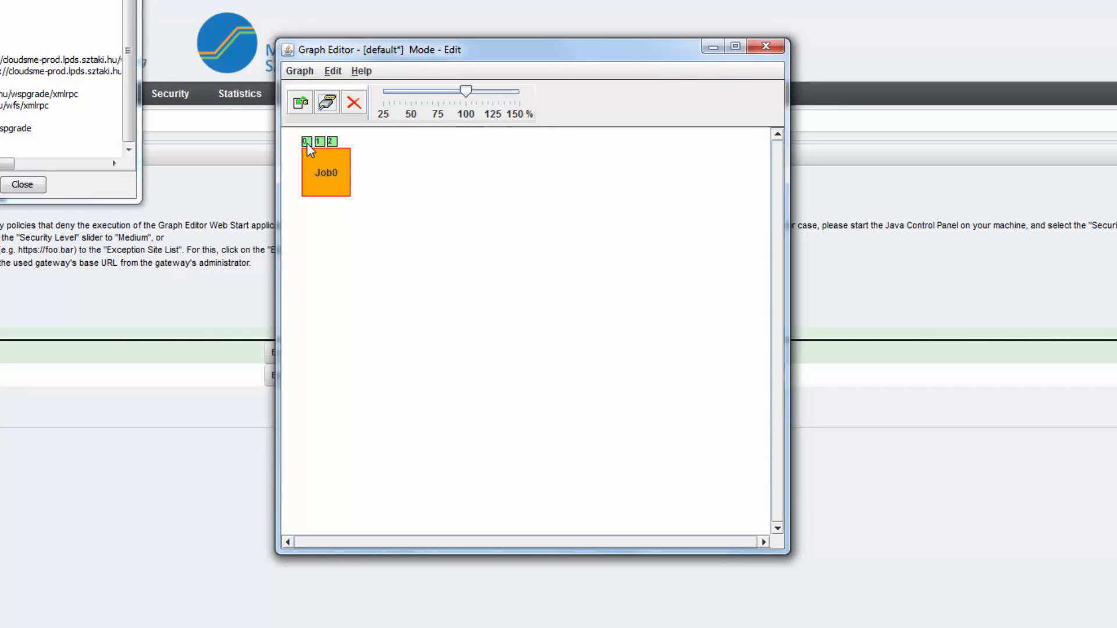
# Replace the name of port 0 on Job0 in its port properties.
pyautogui.doubleClick(306, 142)
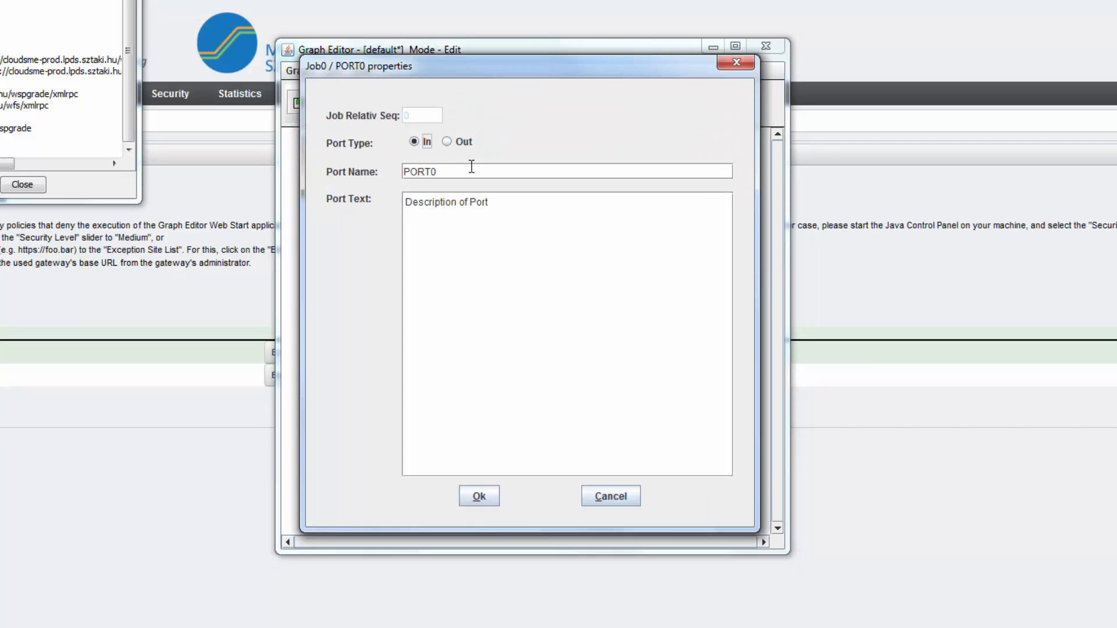
pyautogui.click(464, 169)
pyautogui.hotkey('ctrl', 'a')
pyautogui.press('BackSpace')
pyautogui.hotkey('ctrl', 'a')
pyautogui.click(479, 496)
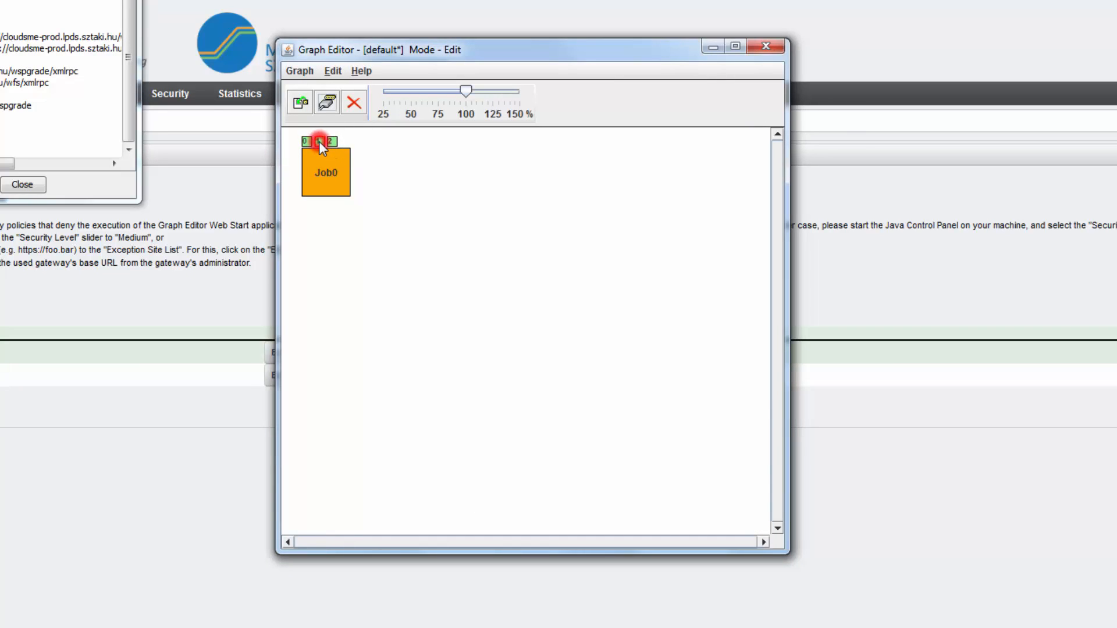
# Rename port 1 of Job0 to INPUT1.
pyautogui.doubleClick(319, 142)
pyautogui.click(456, 172)
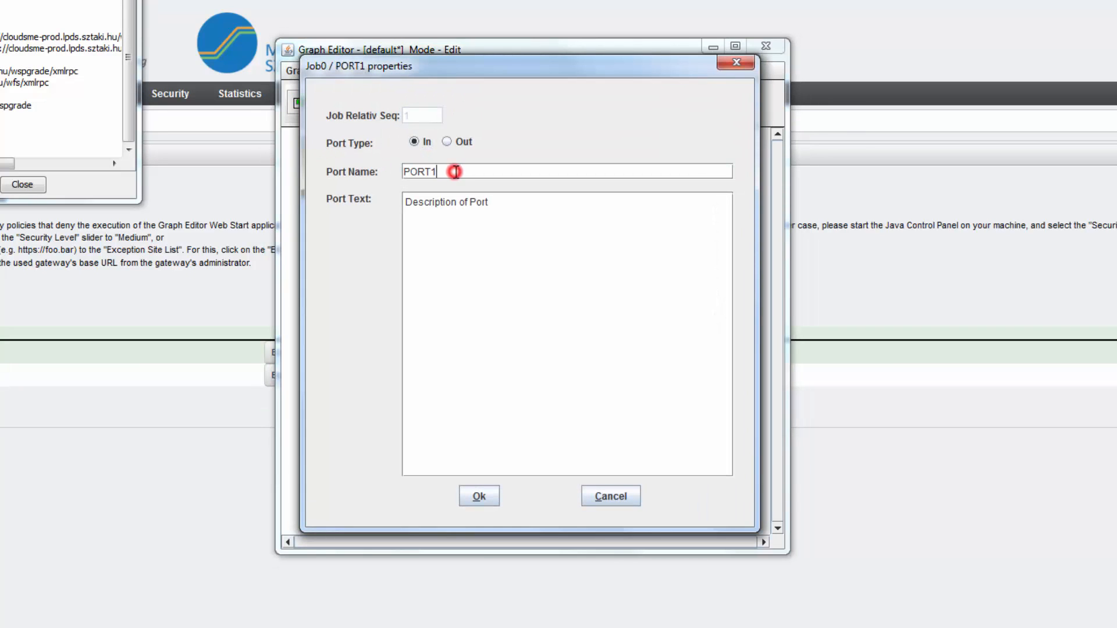
pyautogui.hotkey('ctrl', 'a')
pyautogui.press('BackSpace')
pyautogui.write('INPUT1')
pyautogui.click(479, 496)
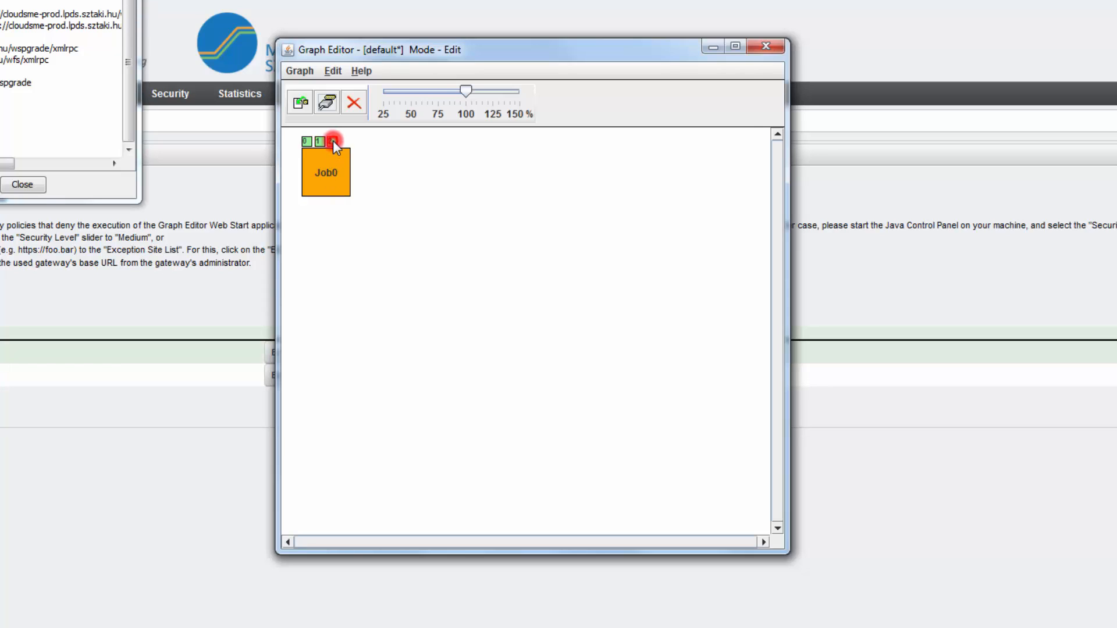
# Rename port 2 of Job0 to OUTPUT and set its port type to Out.
pyautogui.doubleClick(333, 141)
pyautogui.click(457, 170)
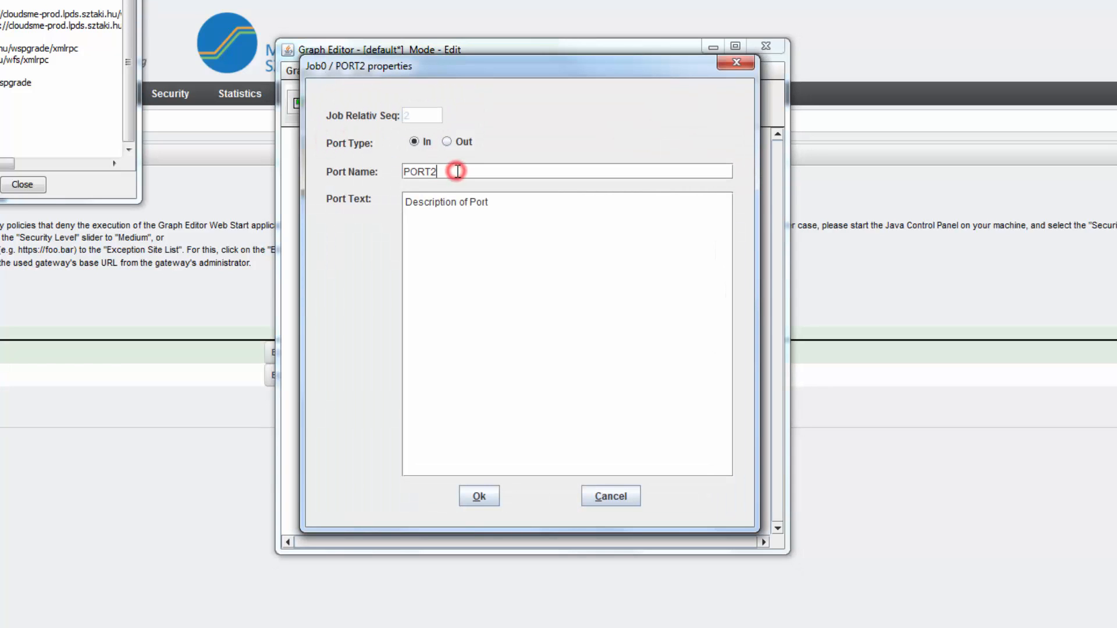
pyautogui.hotkey('ctrl', 'a')
pyautogui.press('BackSpace')
pyautogui.write('OUT')
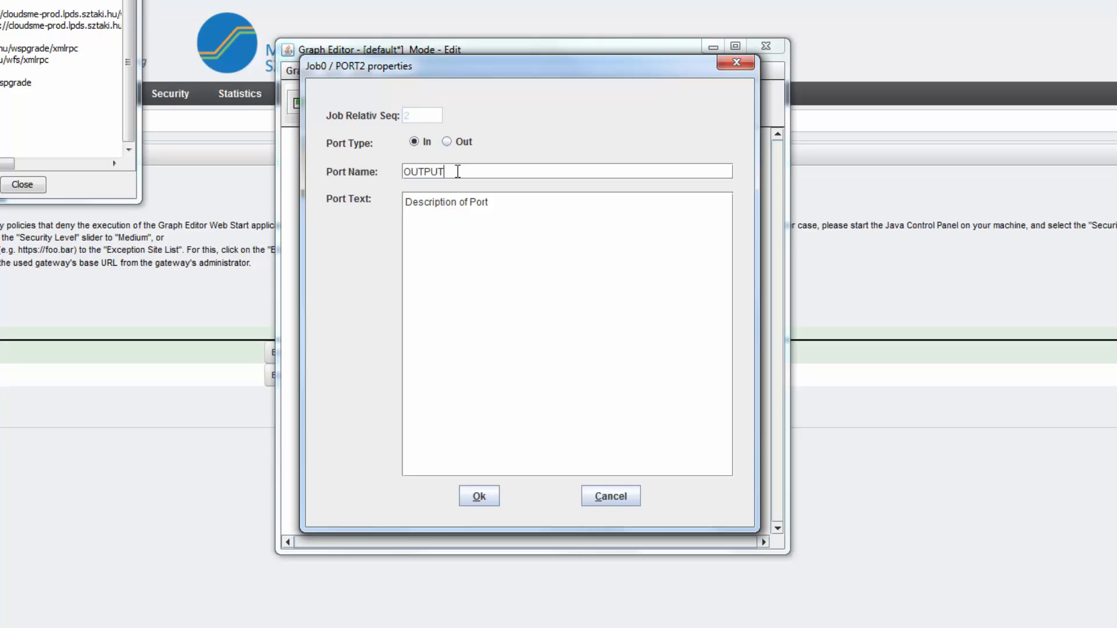
pyautogui.click(446, 141)
pyautogui.click(477, 493)
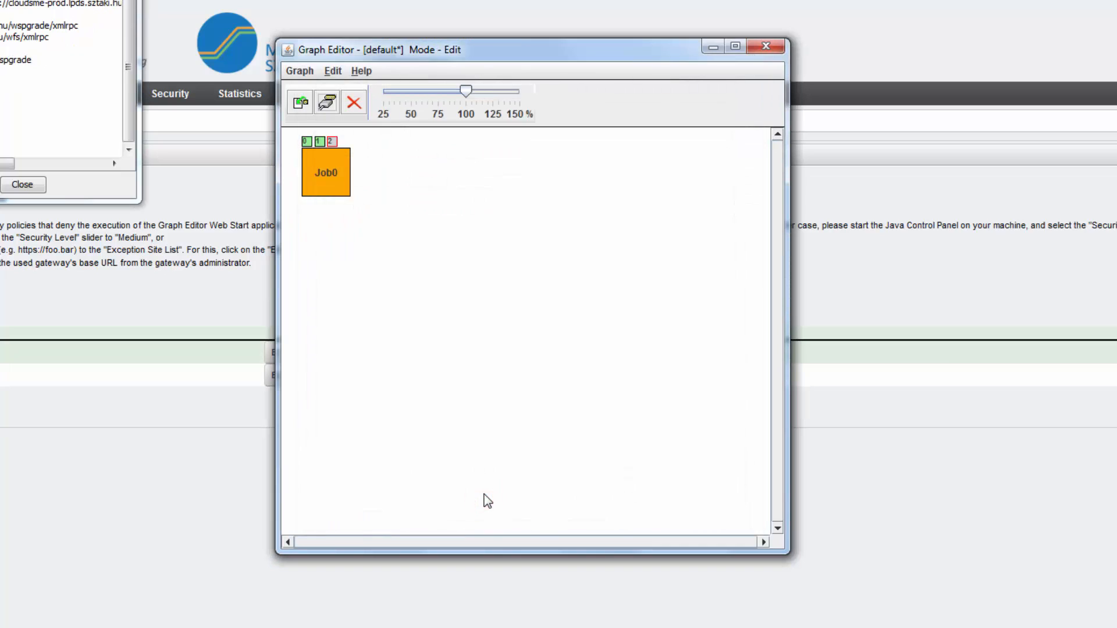
# Save the graph under the name GRAPH3.
pyautogui.click(299, 71)
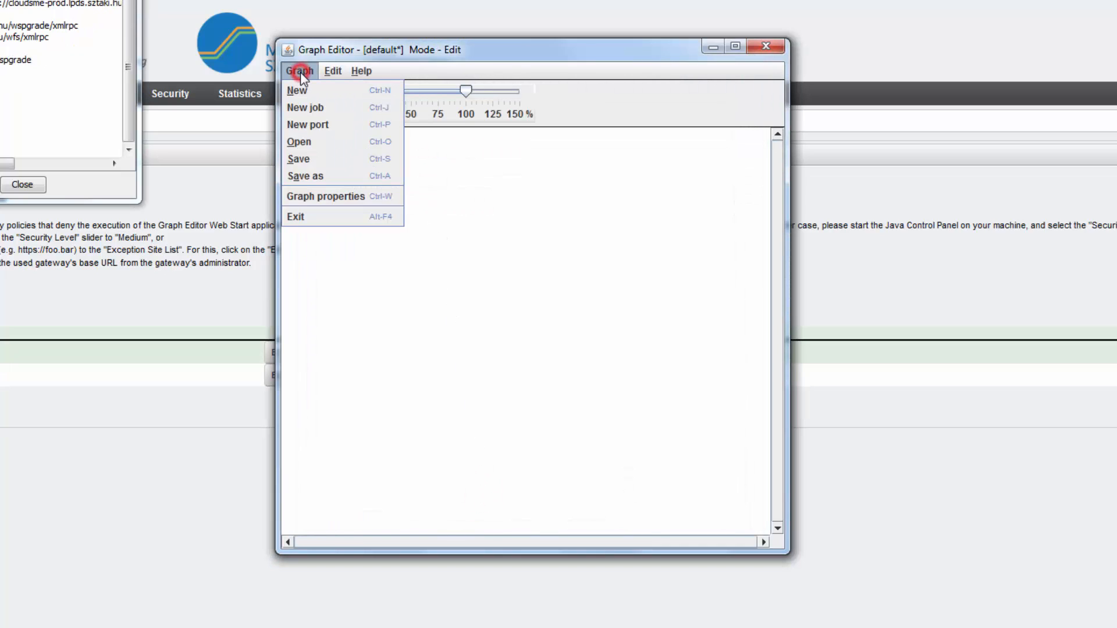
pyautogui.click(310, 176)
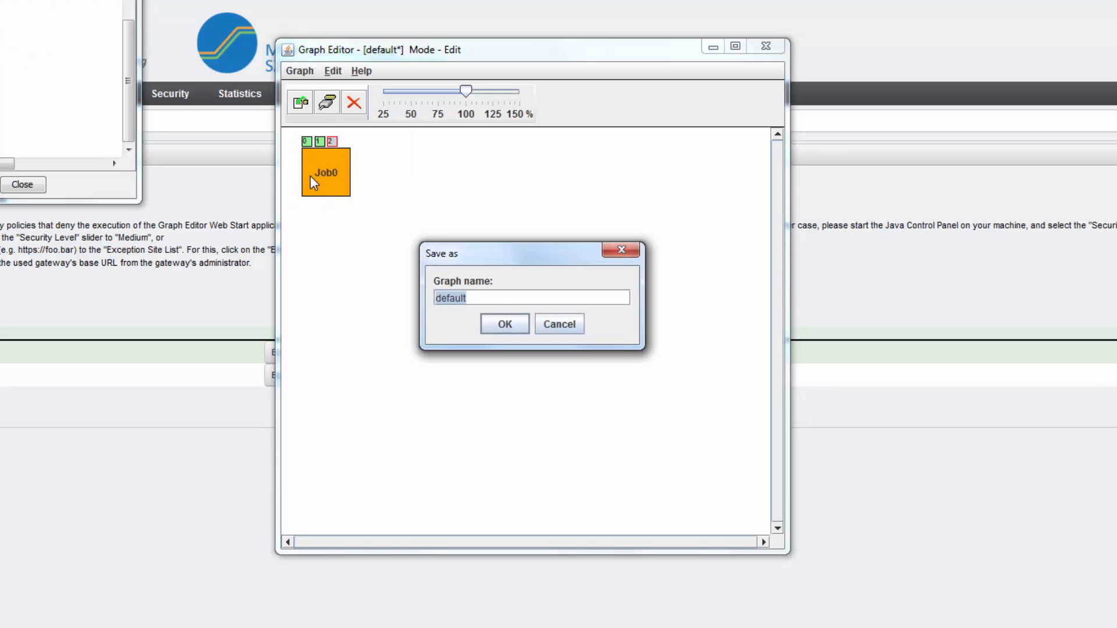
pyautogui.press('BackSpace')
pyautogui.write('GRAPH3')
pyautogui.click(500, 326)
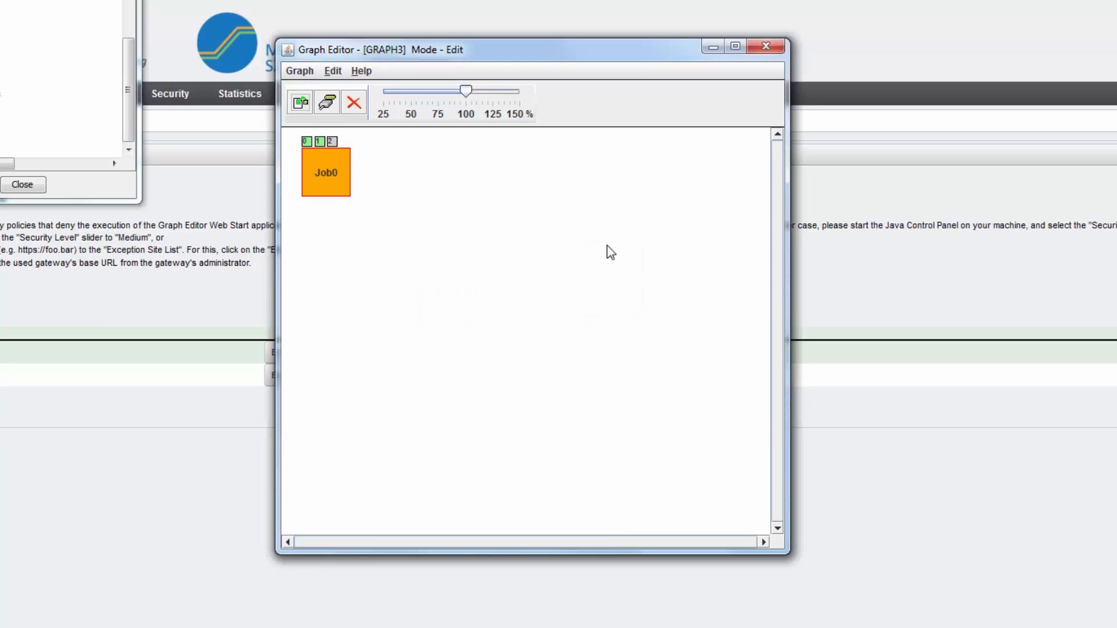
# Close the Graph Editor and refresh the list of graphs in the portal.
pyautogui.click(767, 46)
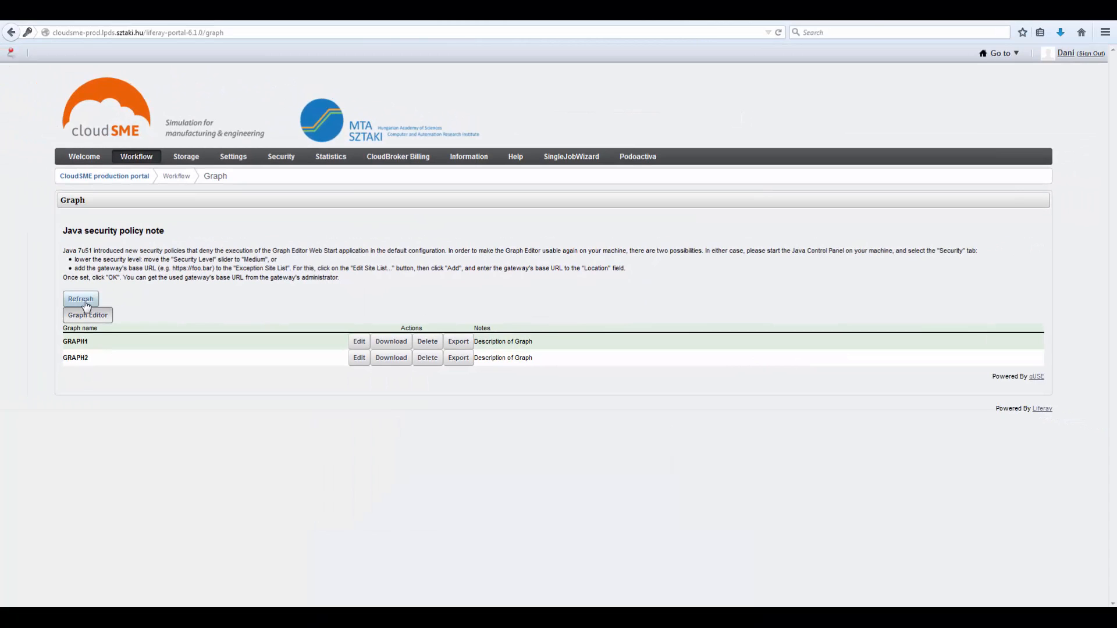
pyautogui.click(81, 299)
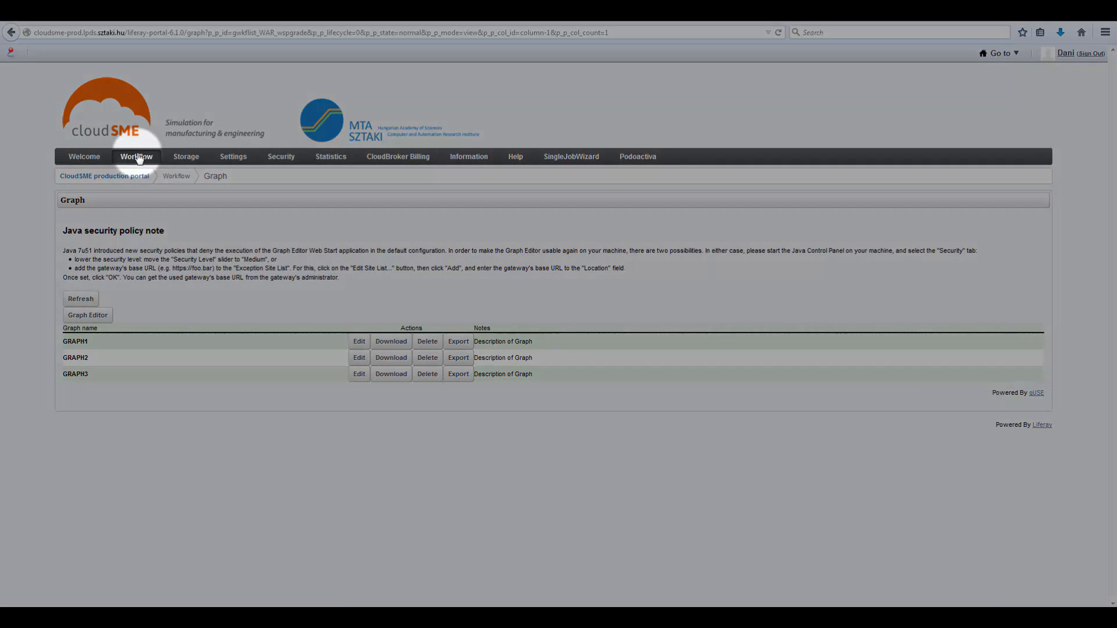
# Start creating a concrete workflow and choose GRAPH3 as the graph it is based on.
pyautogui.moveTo(135, 161)
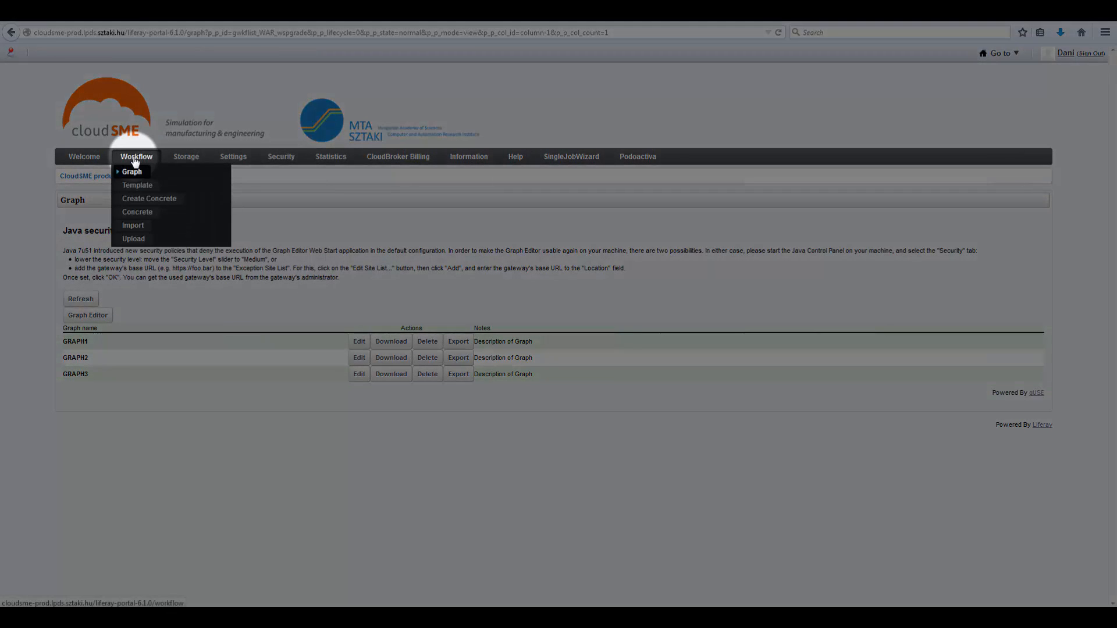
pyautogui.click(134, 200)
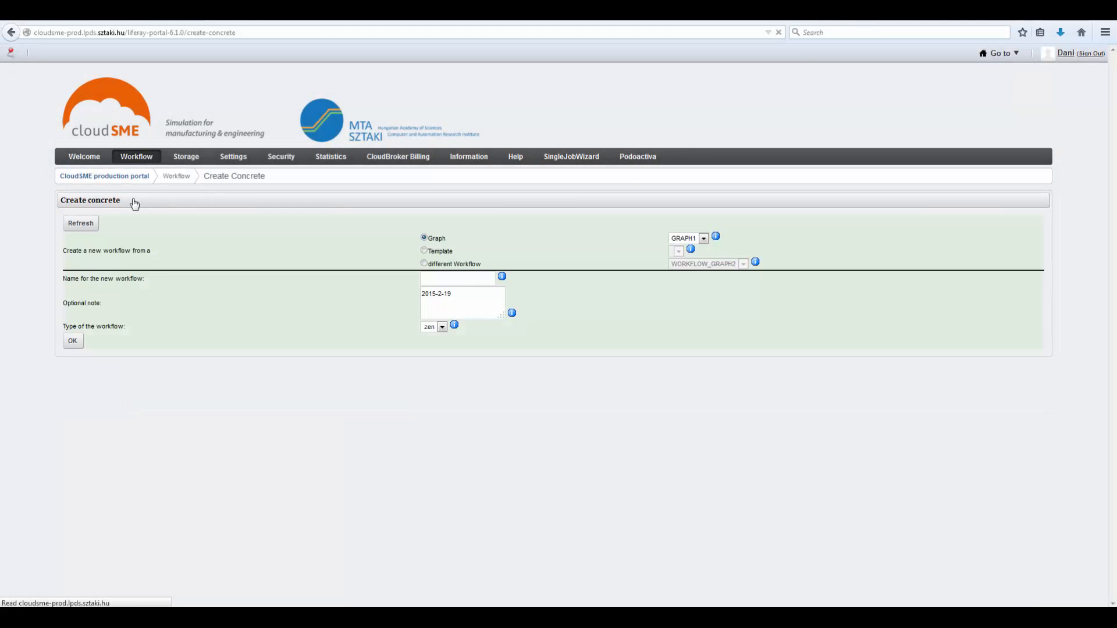
pyautogui.click(704, 238)
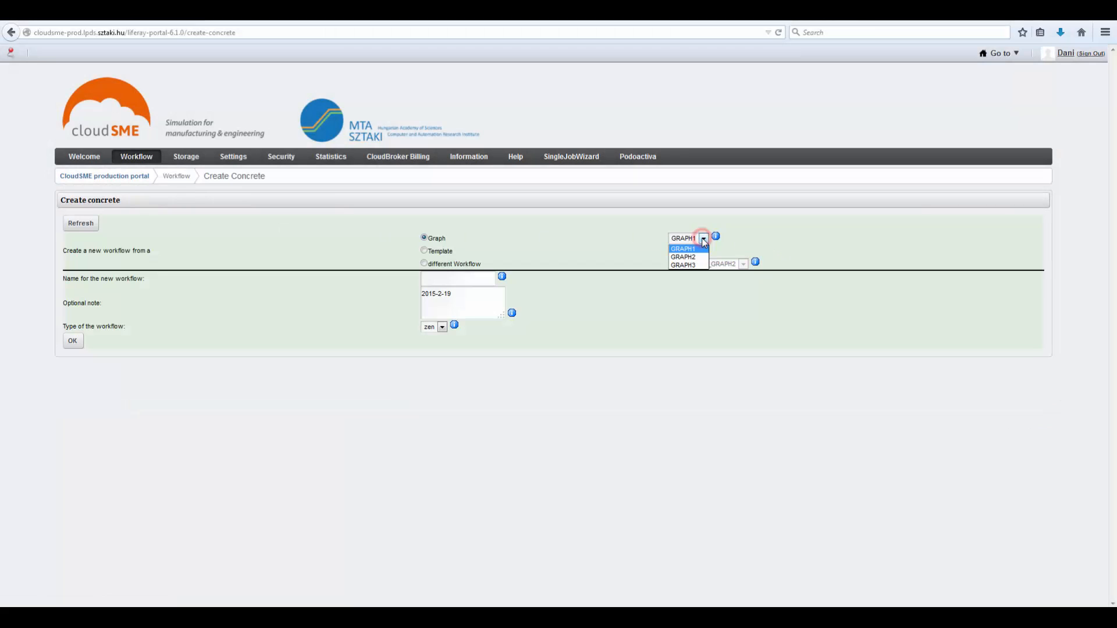
pyautogui.click(685, 265)
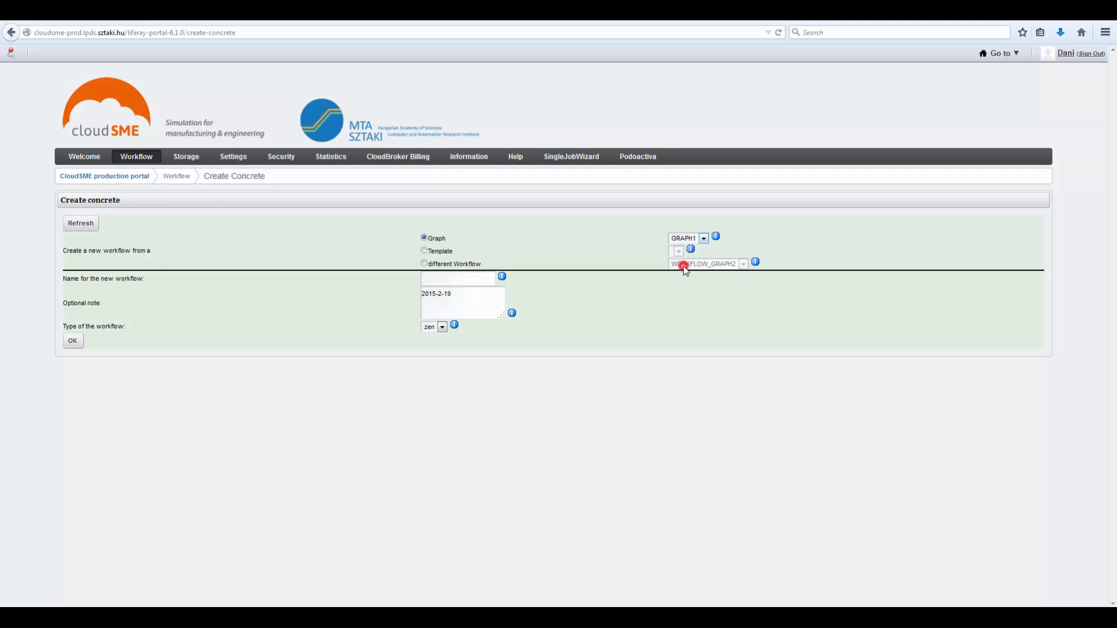
# Name the new workflow WORKFLOW_GRAPH3, create it and dismiss the message.
pyautogui.click(451, 277)
pyautogui.write('w')
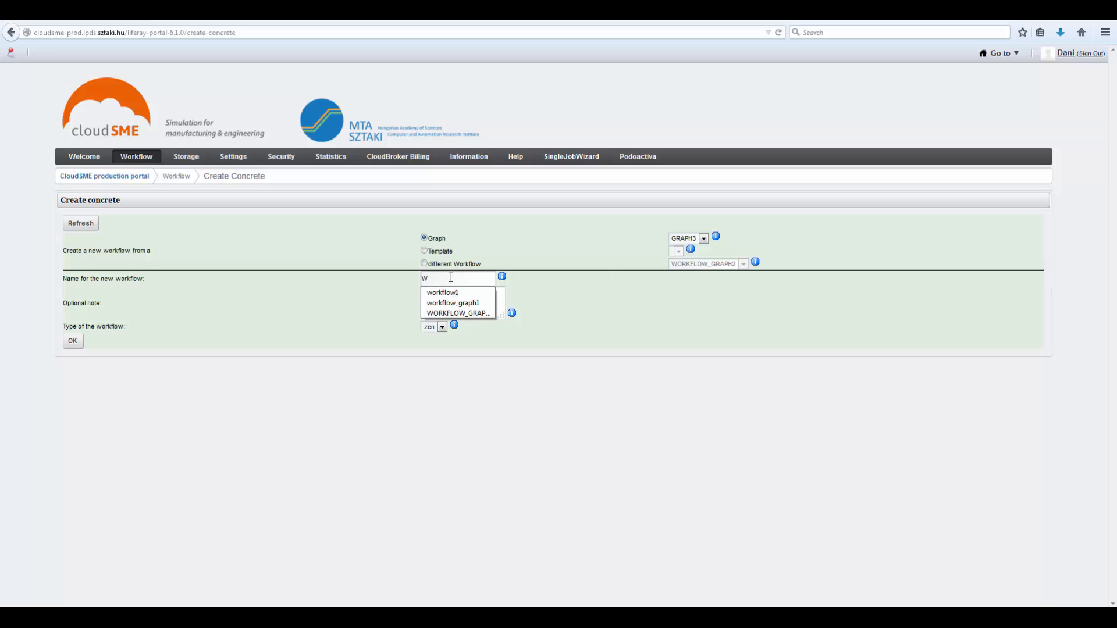
pyautogui.click(466, 314)
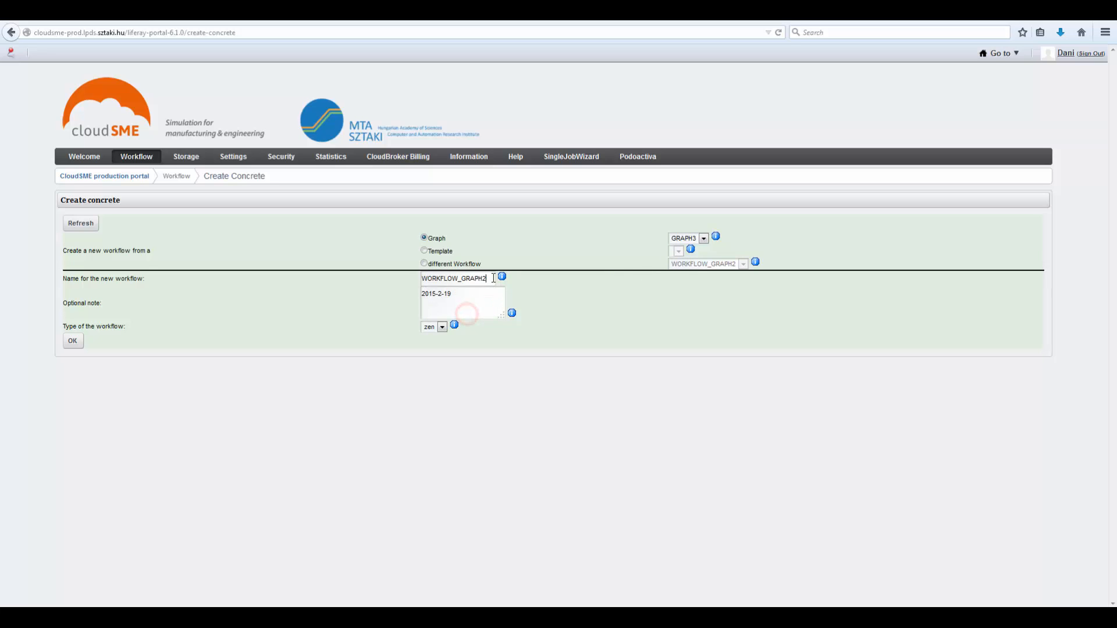
pyautogui.press('BackSpace')
pyautogui.write('3')
pyautogui.click(76, 344)
pyautogui.click(75, 341)
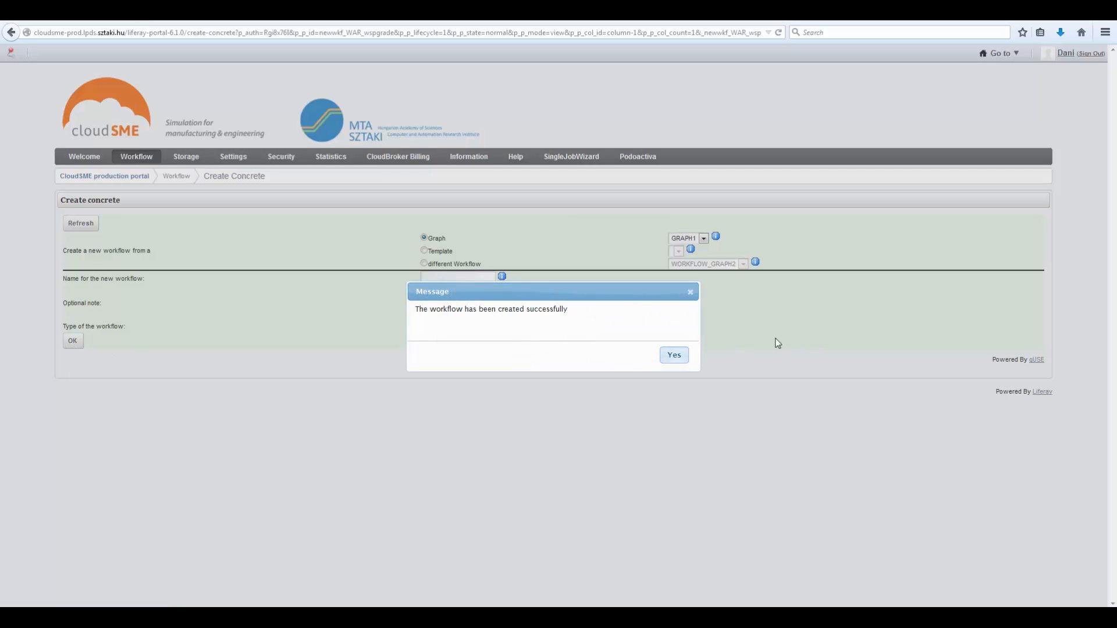
pyautogui.click(675, 355)
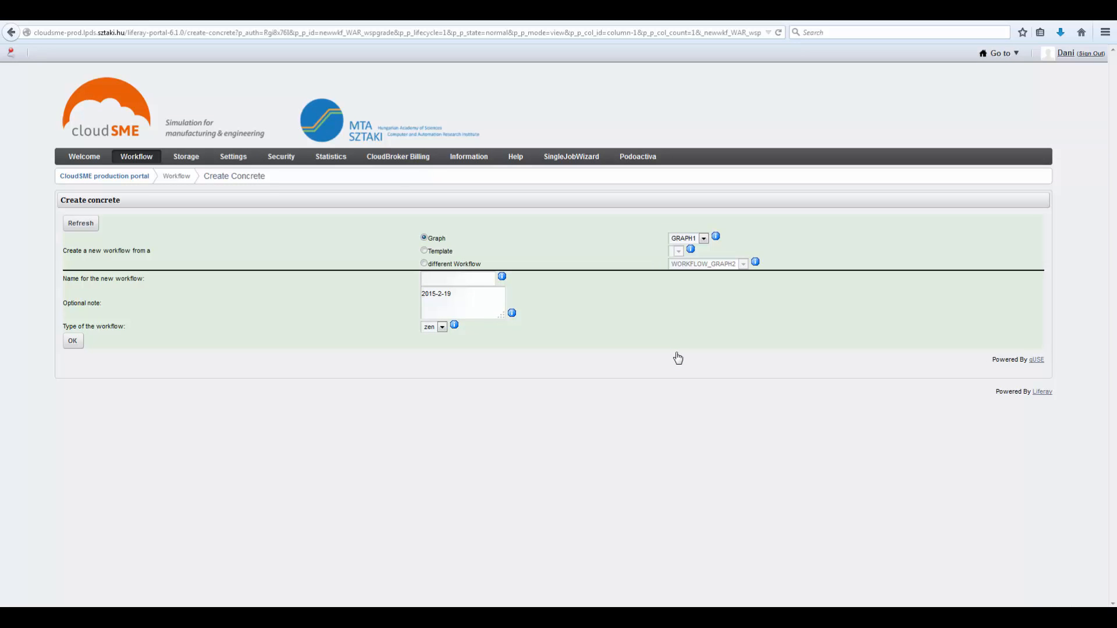
# Open the list of concrete workflows.
pyautogui.moveTo(135, 158)
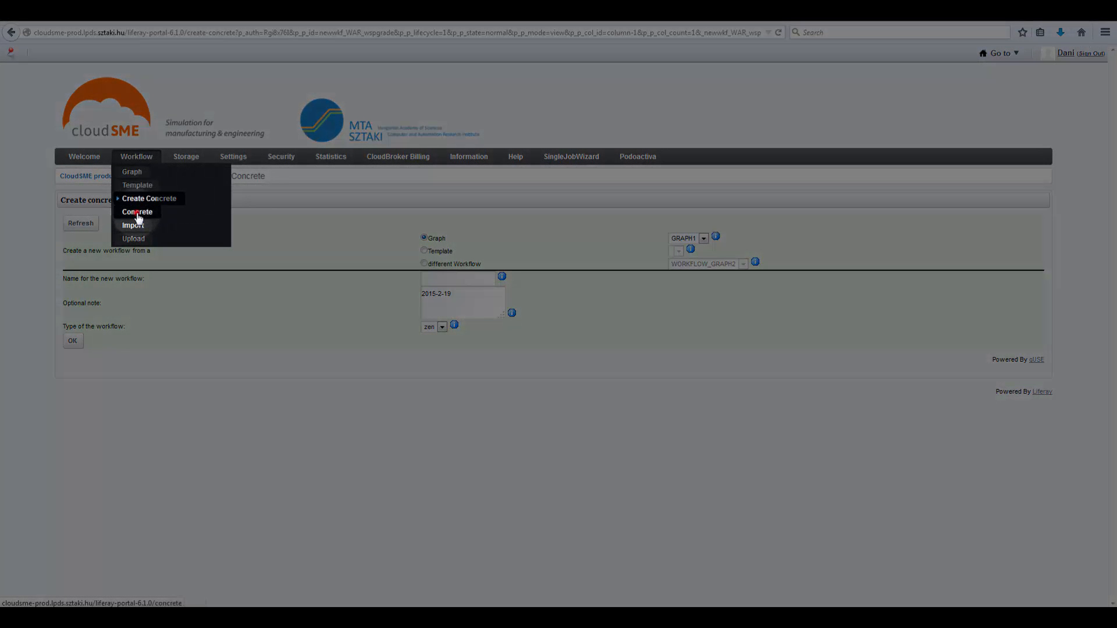
pyautogui.click(138, 213)
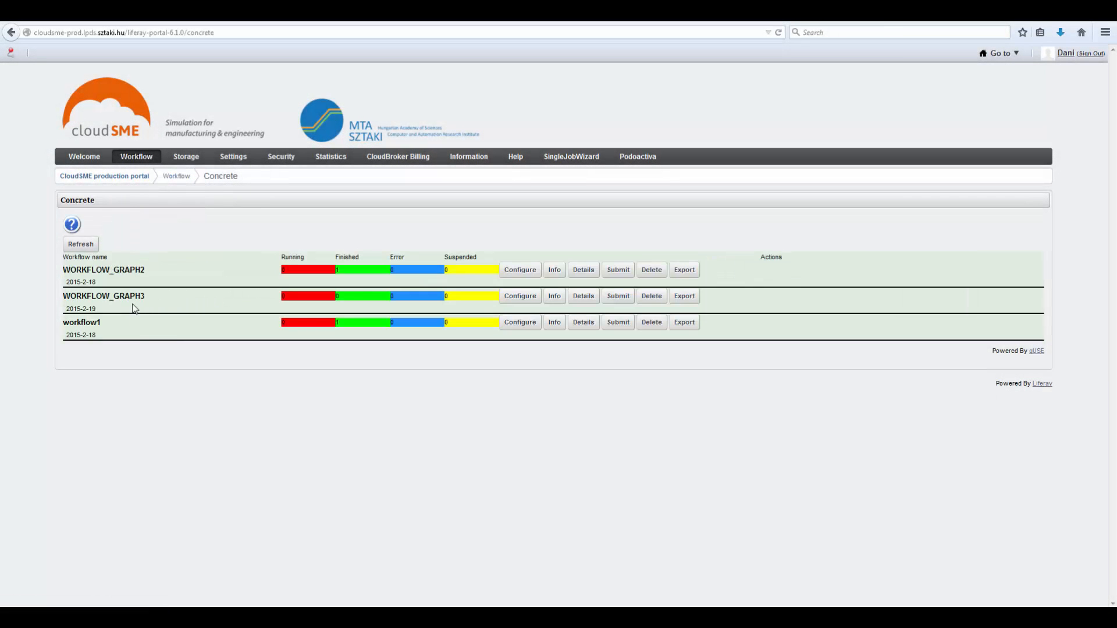
# Check the configuration info of WORKFLOW_GRAPH3 and open its Job0 for configuration.
pyautogui.click(556, 297)
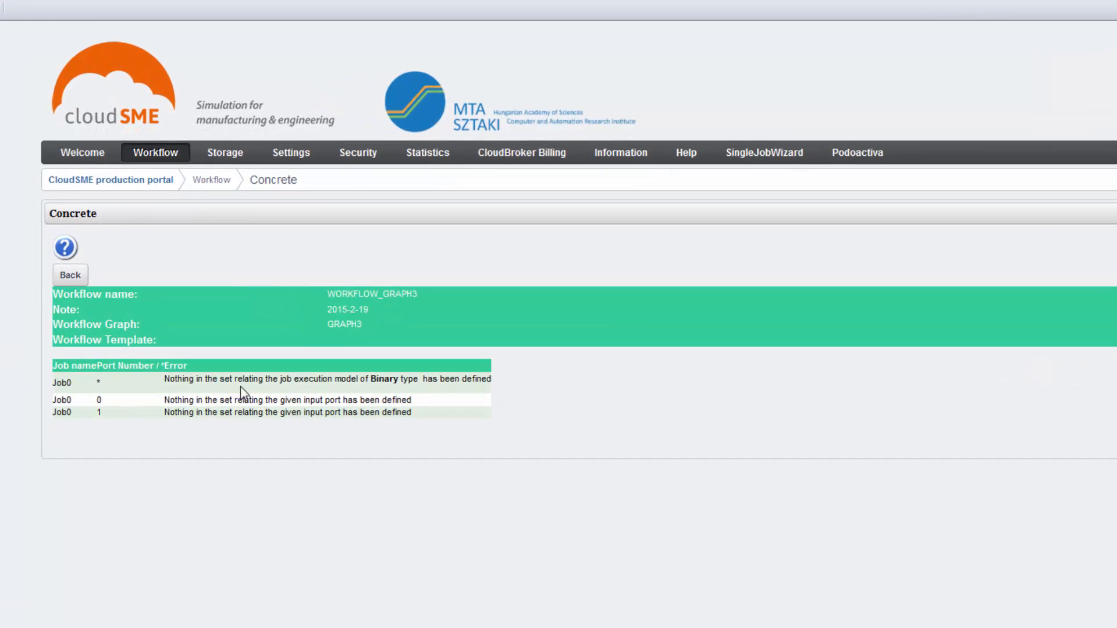
pyautogui.click(70, 277)
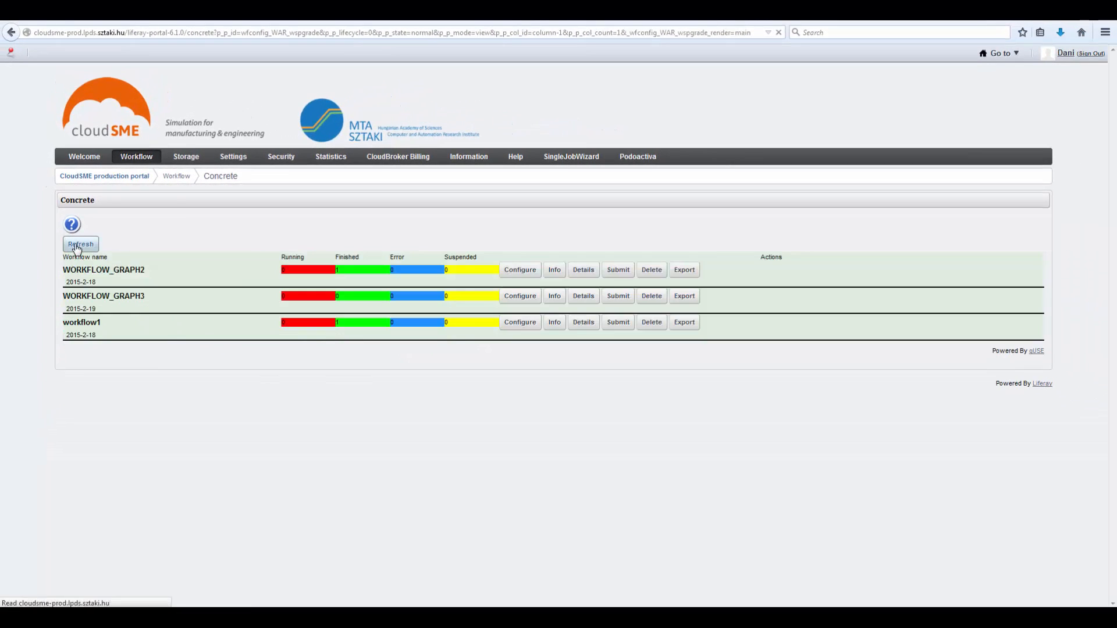
pyautogui.click(528, 300)
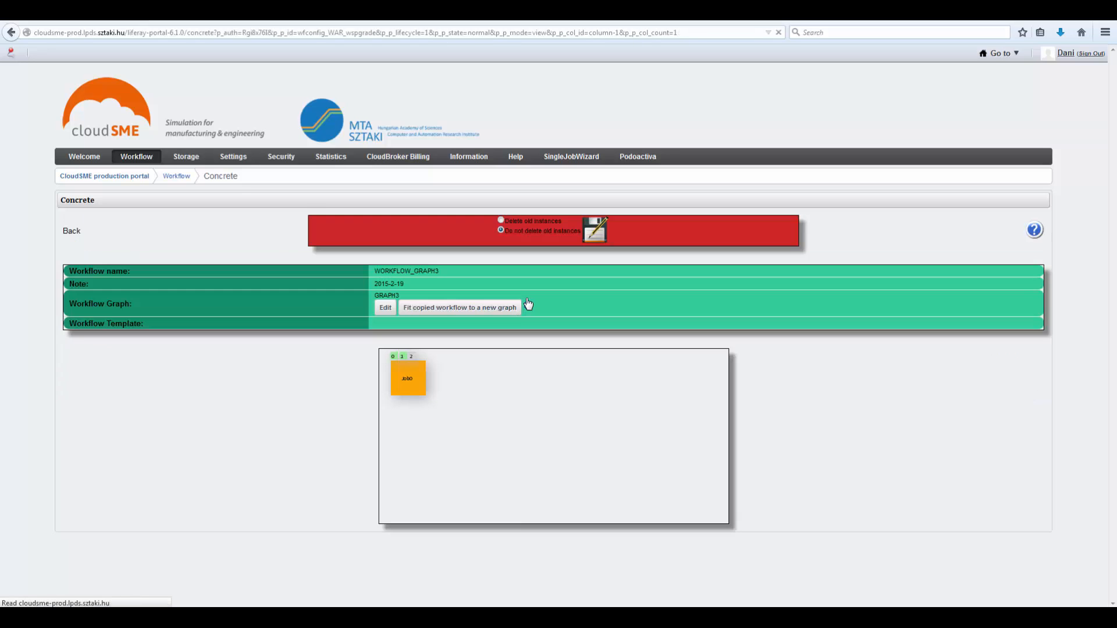
pyautogui.click(418, 377)
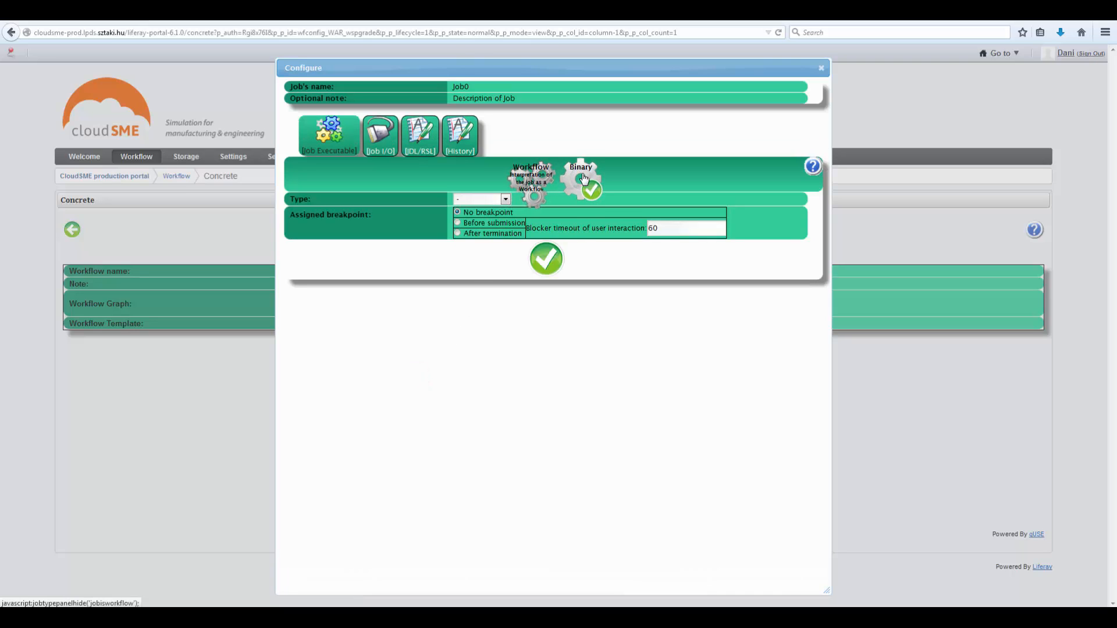
# Set Job0's type to cloudbroker, keep cloudsme-prod as the name and enable using an own executable.
pyautogui.click(506, 199)
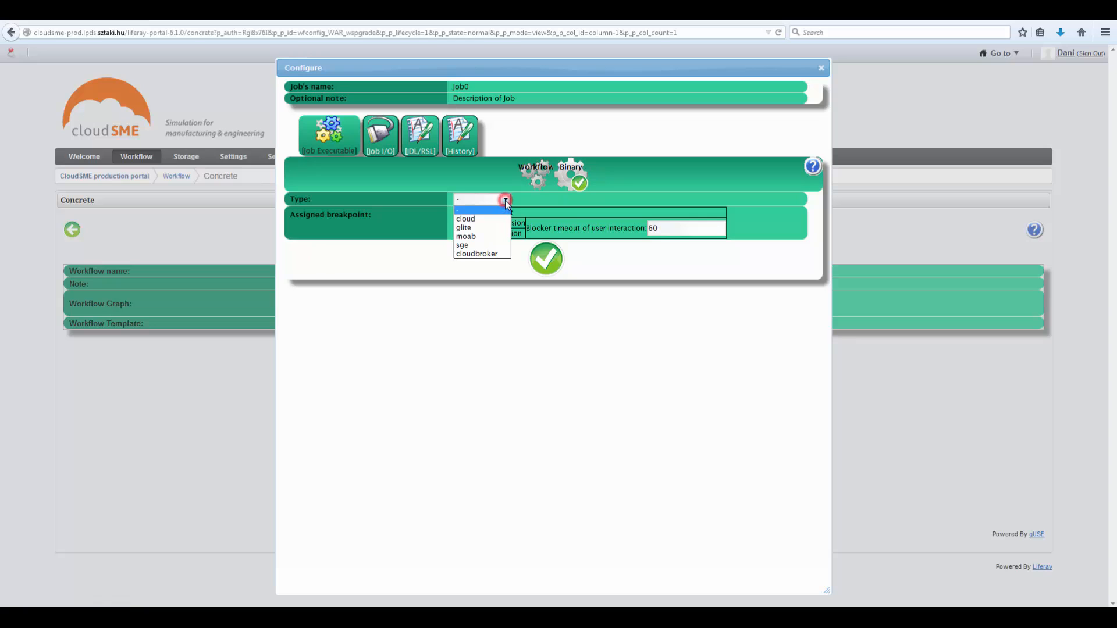
pyautogui.click(480, 255)
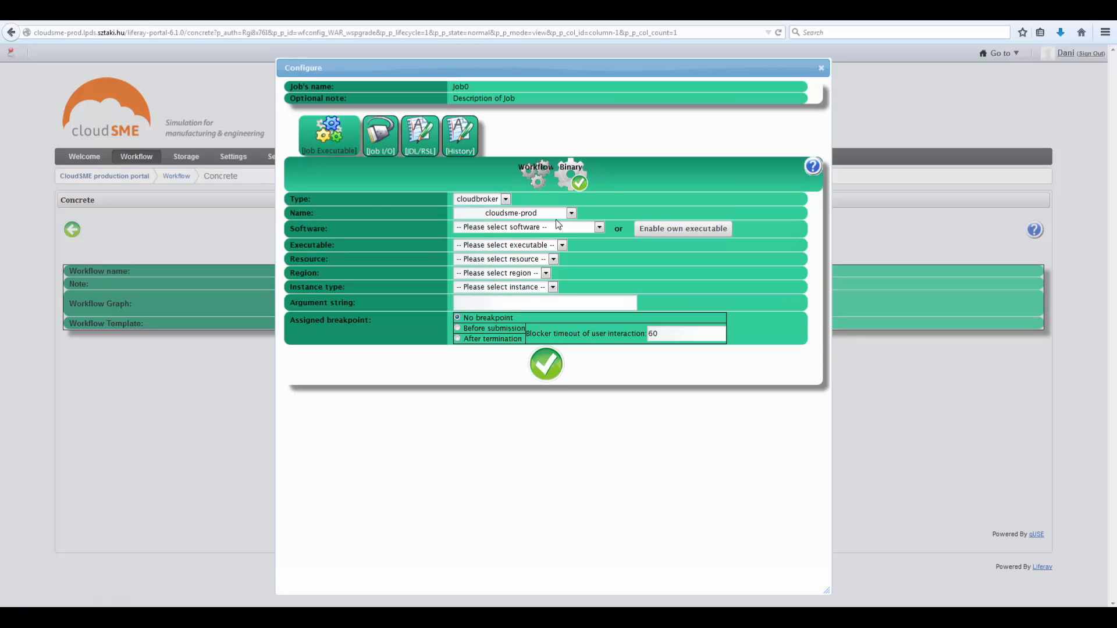
pyautogui.click(572, 214)
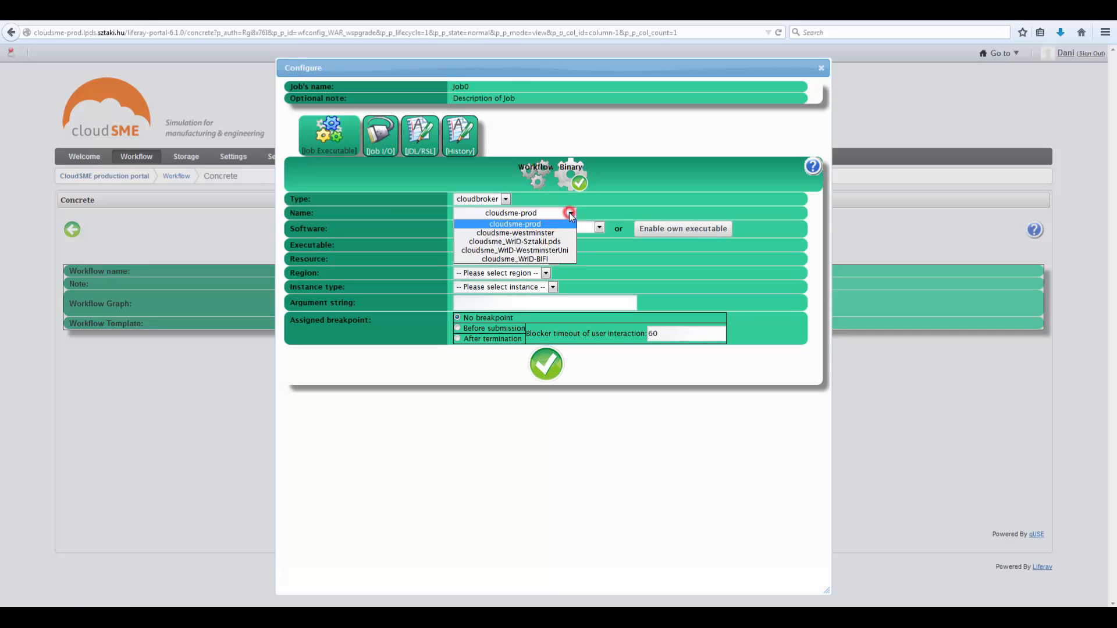
pyautogui.click(571, 215)
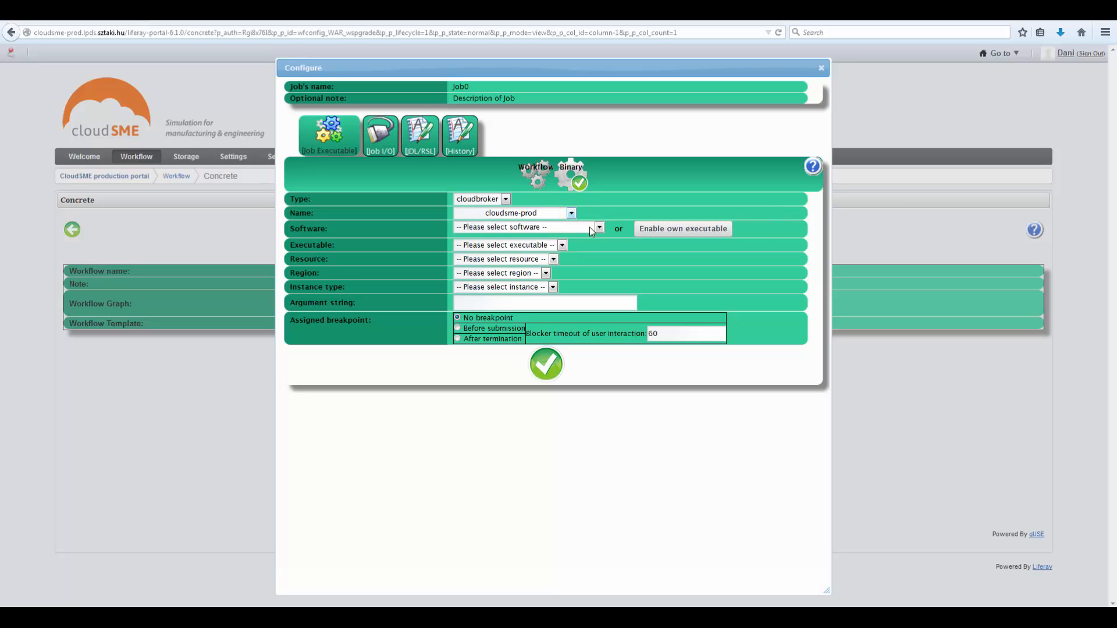
pyautogui.click(676, 228)
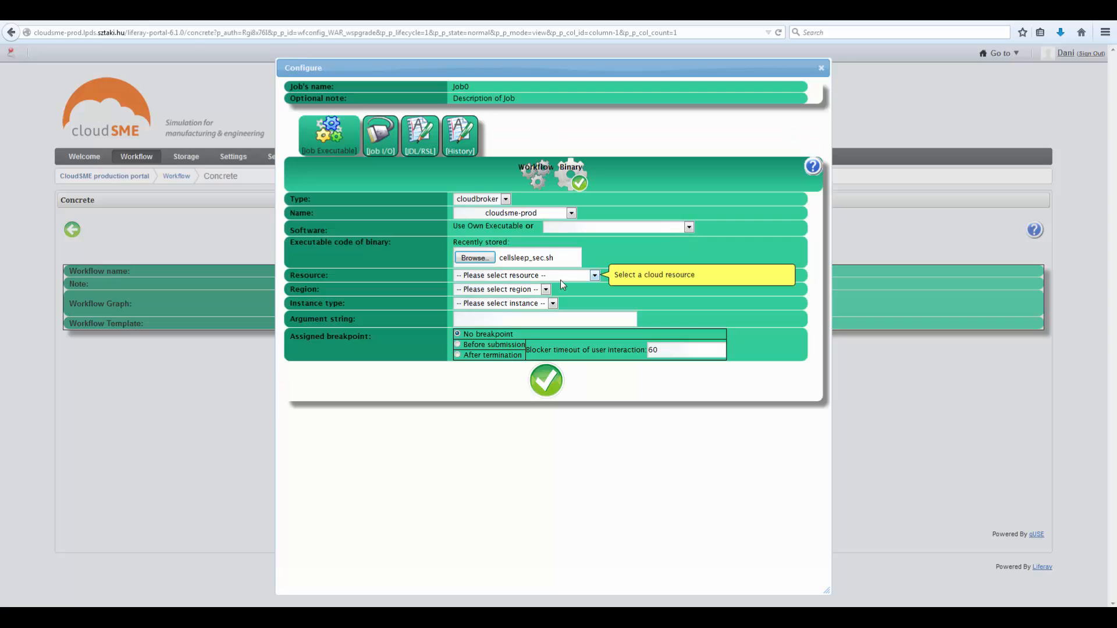
# Choose resource OpenNebula MTA SZTAKI MTA SZTAKI, region OpenNebula MTA SZTAKI MTA SZTAKI LPDS and instance type OpenNebula MTA SZTAKI MTA SZTAKI m1.small.
pyautogui.click(594, 276)
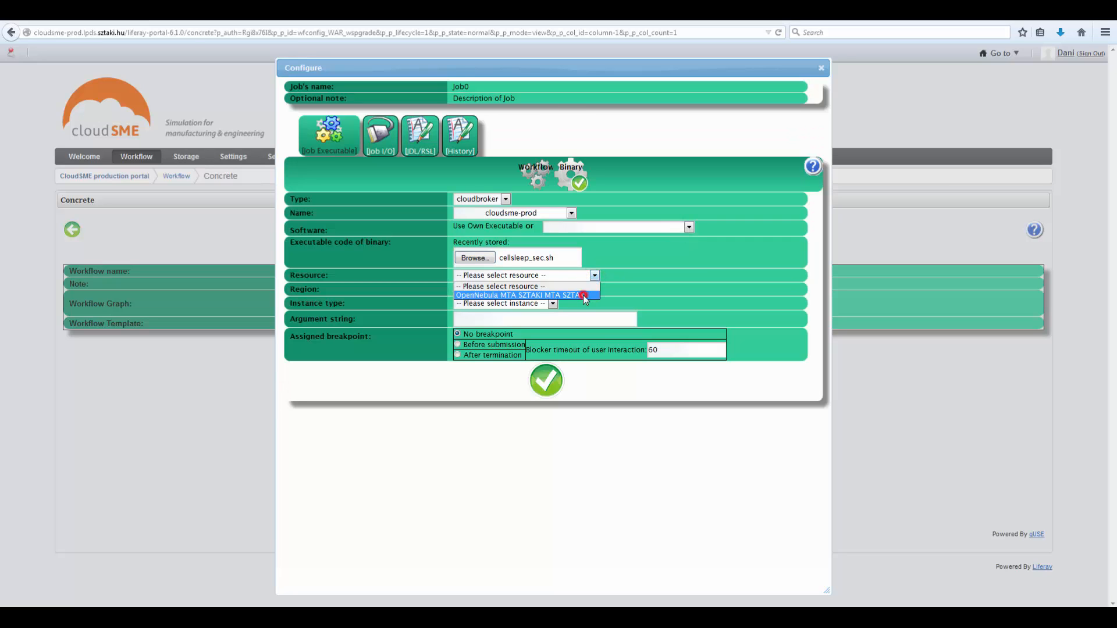
pyautogui.click(585, 295)
pyautogui.click(542, 289)
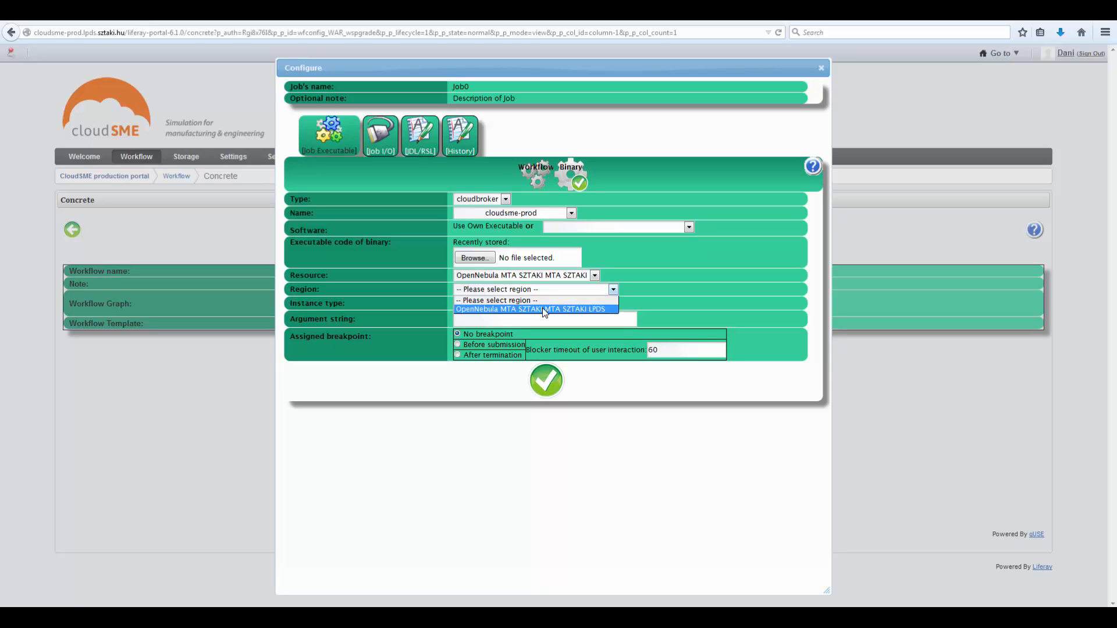
pyautogui.click(542, 308)
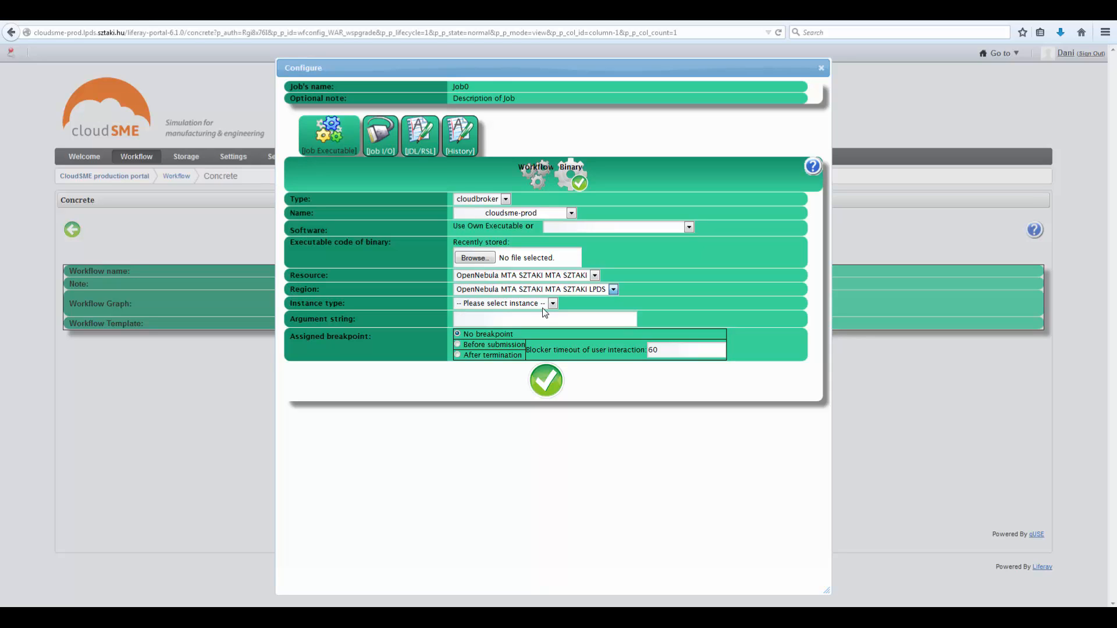
pyautogui.click(541, 302)
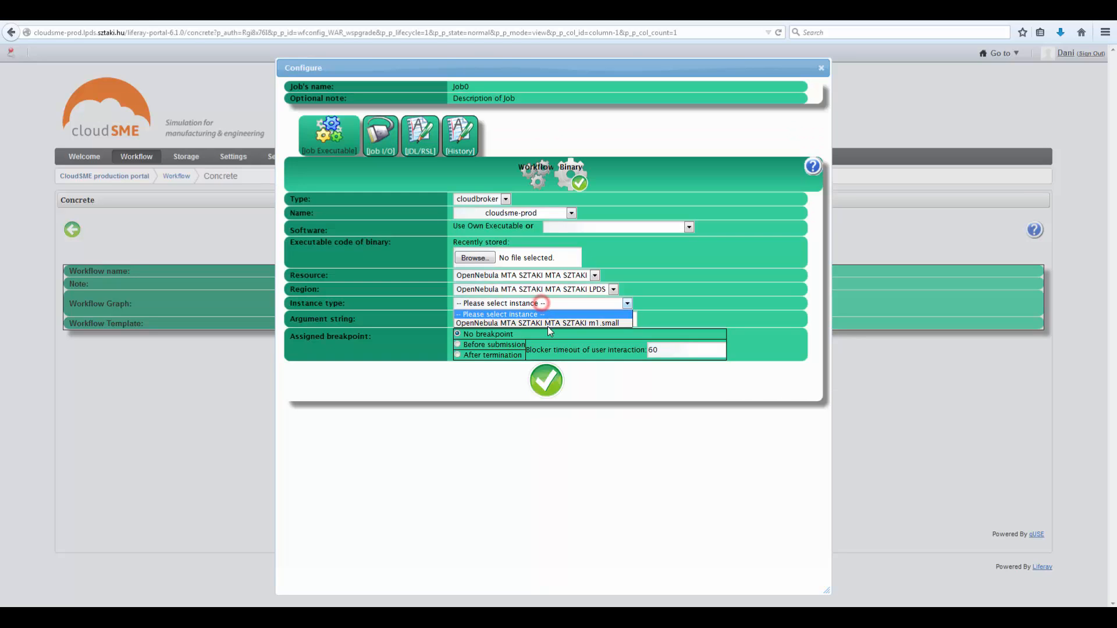
pyautogui.click(547, 323)
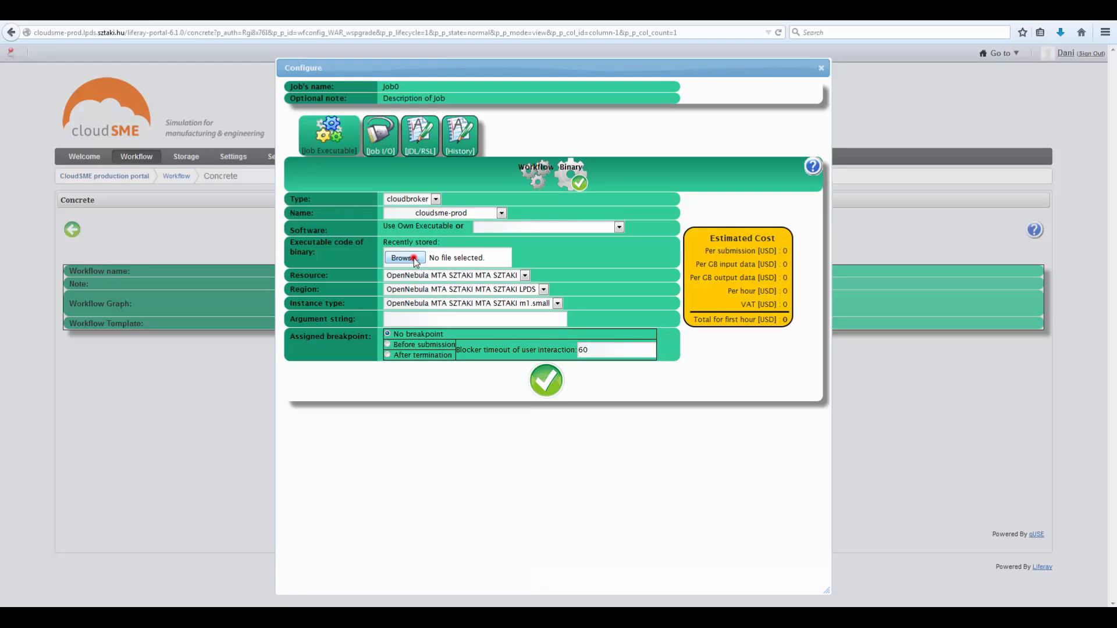
# Select cellsleep_sec.sh as the binary's executable code, set the argument string to 1 and accept the executable settings.
pyautogui.click(412, 258)
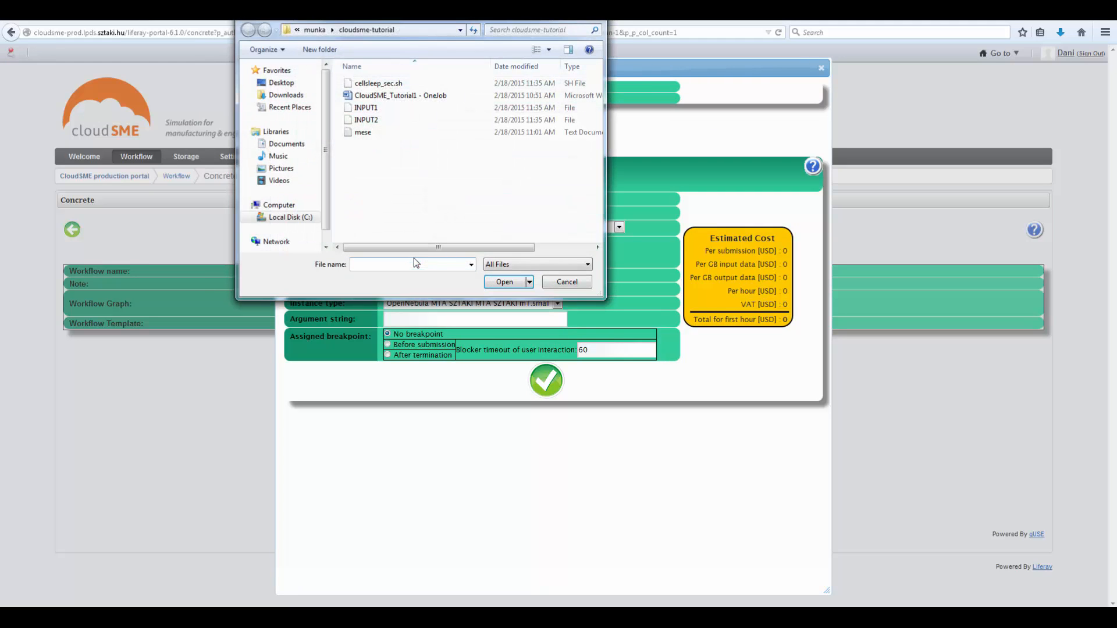
pyautogui.doubleClick(389, 84)
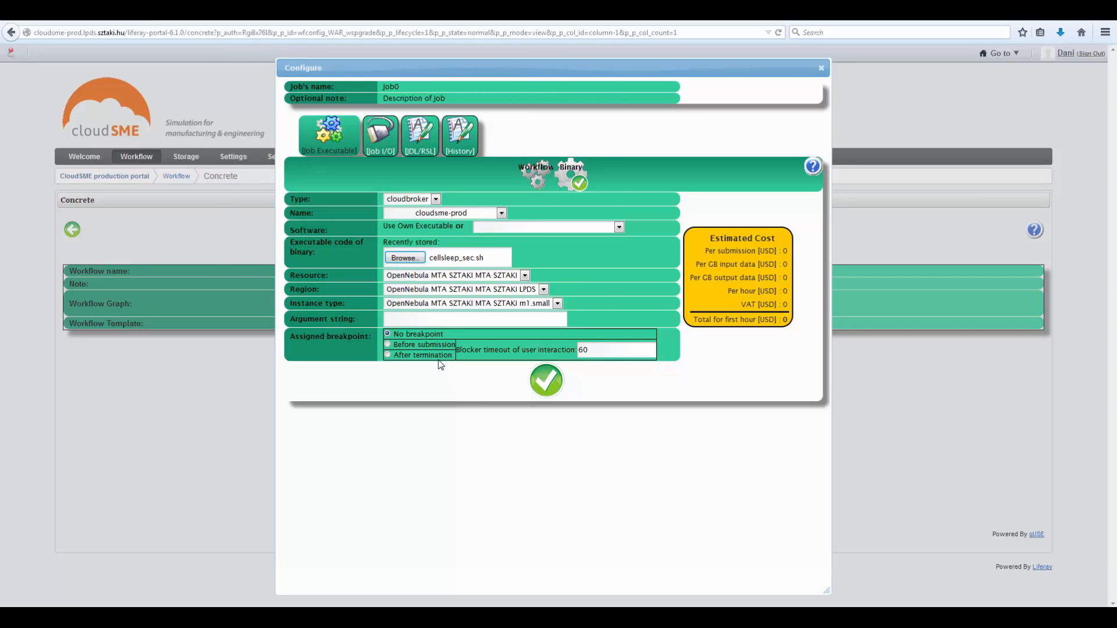
pyautogui.click(416, 321)
pyautogui.click(417, 320)
pyautogui.write('1')
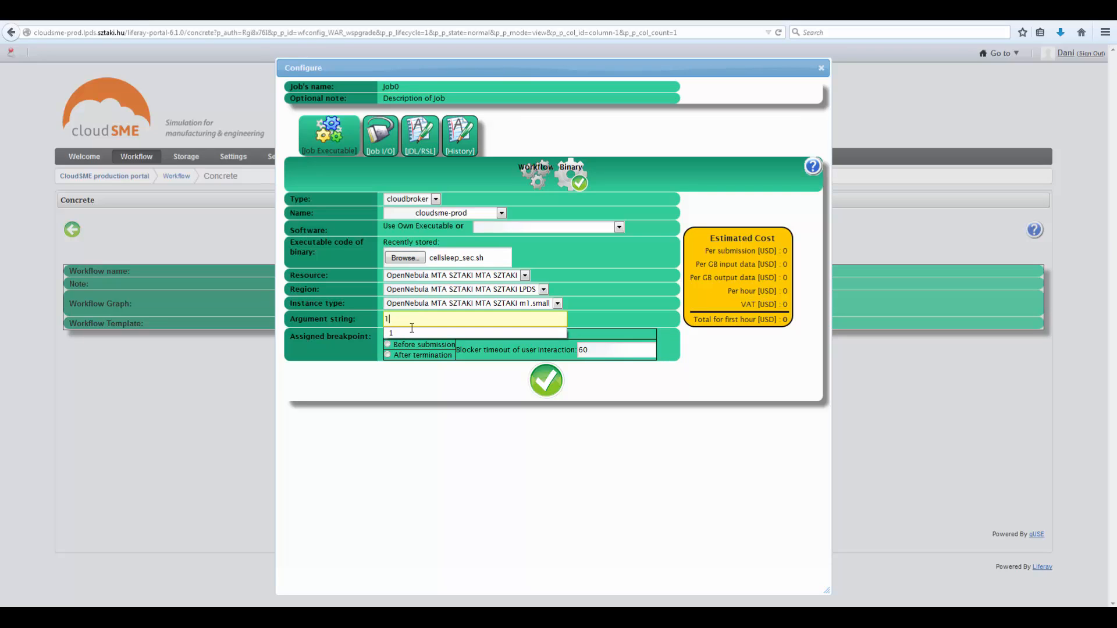
pyautogui.click(410, 333)
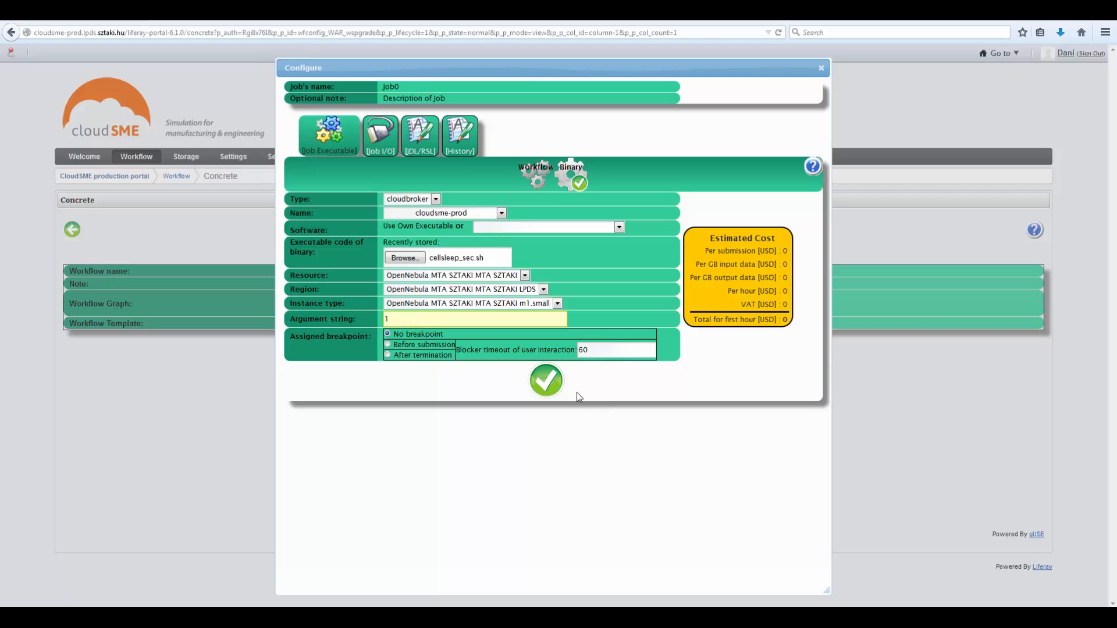
pyautogui.click(548, 383)
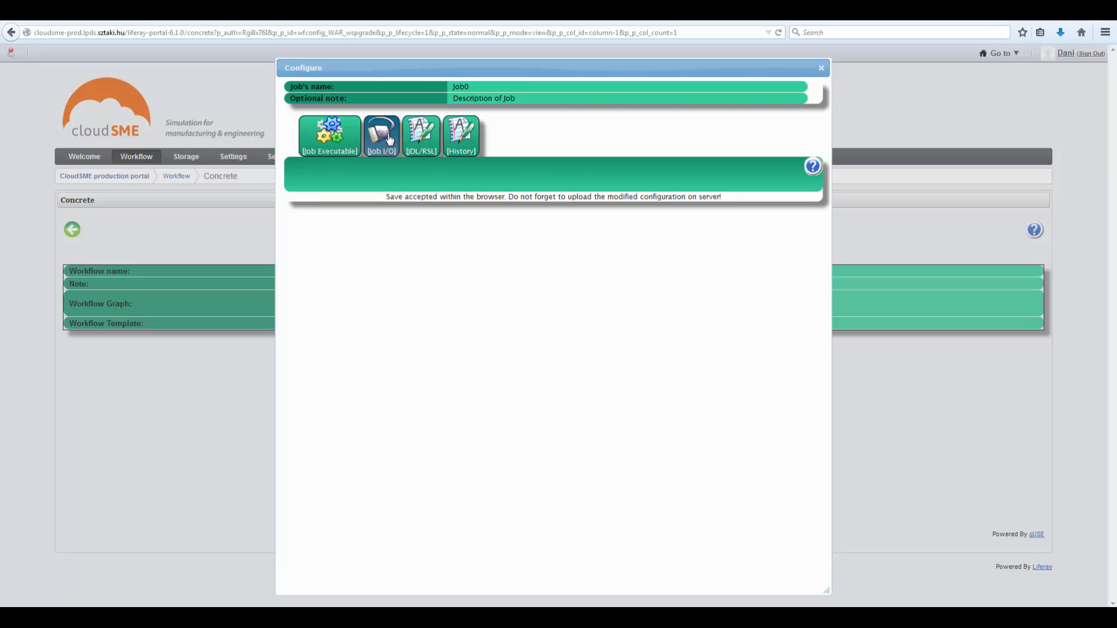
# In Job0's input/output settings, set port INPUT1's source to an uploaded file and choose the local file INPUT1.
pyautogui.click(387, 133)
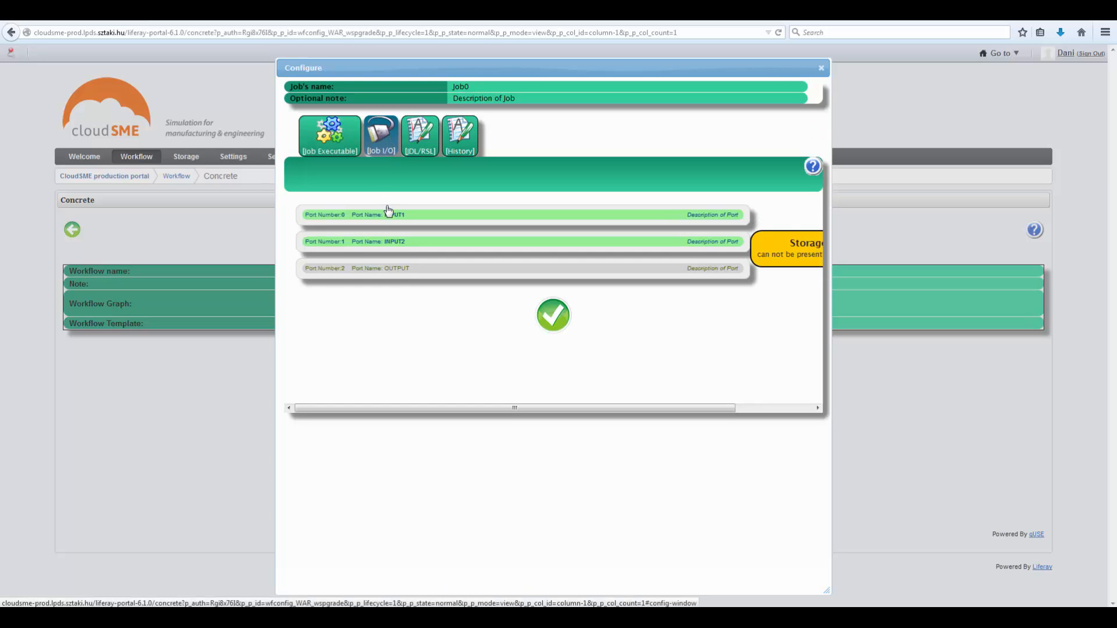
pyautogui.click(387, 216)
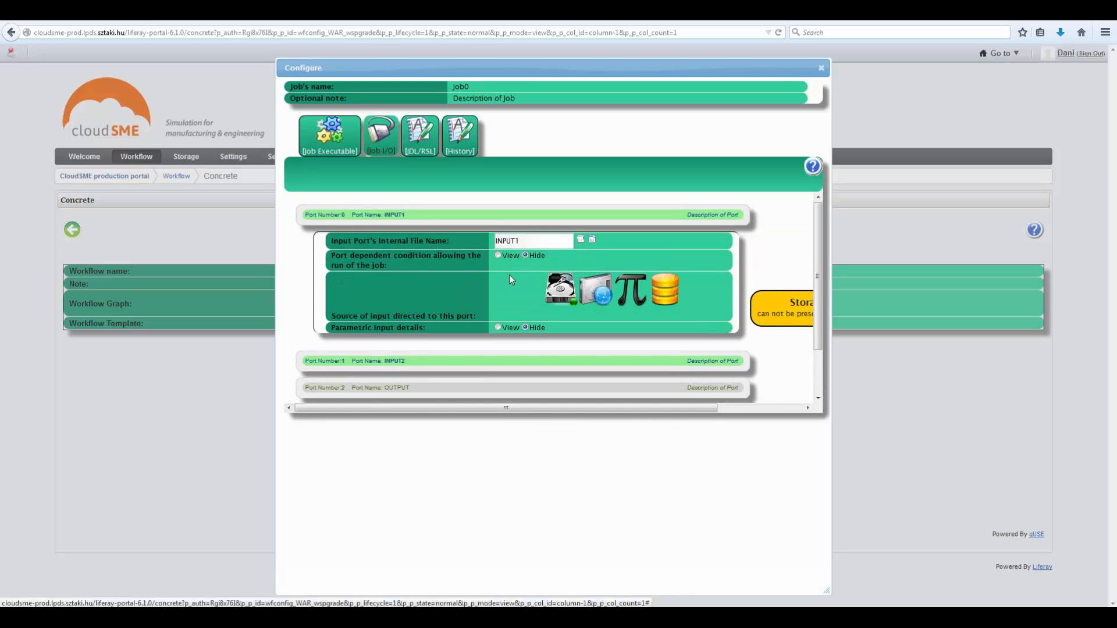
pyautogui.click(559, 296)
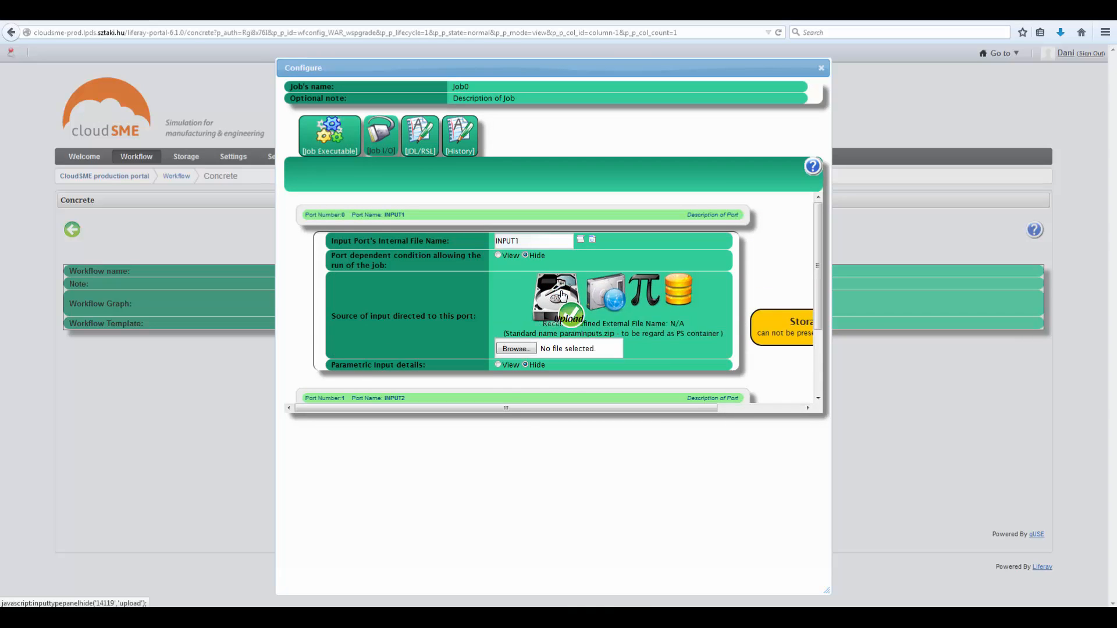
pyautogui.click(515, 349)
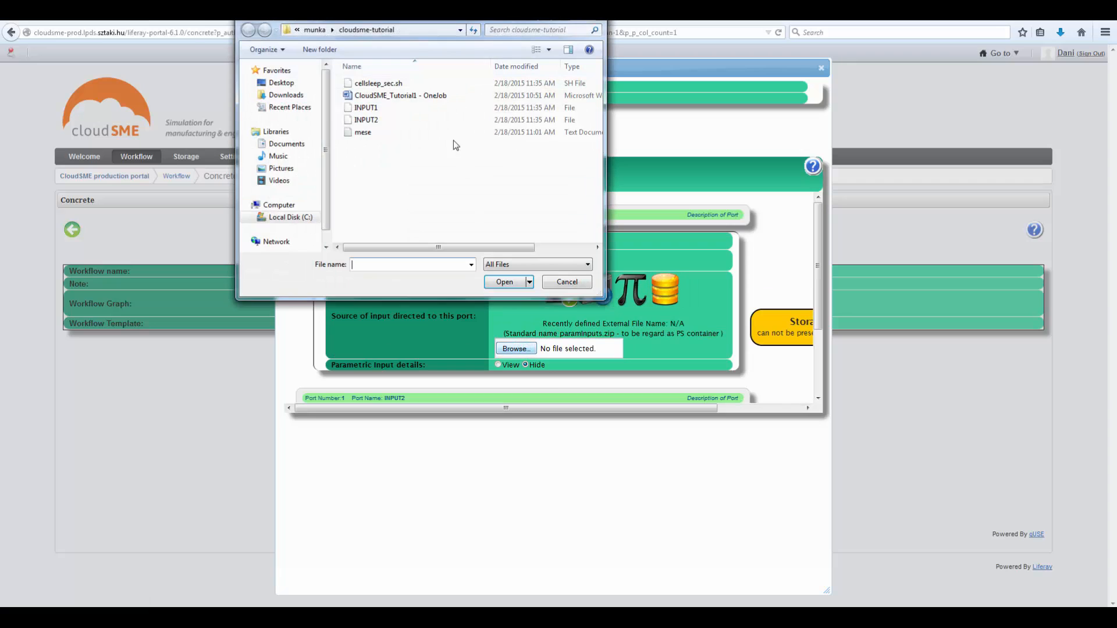
pyautogui.doubleClick(395, 108)
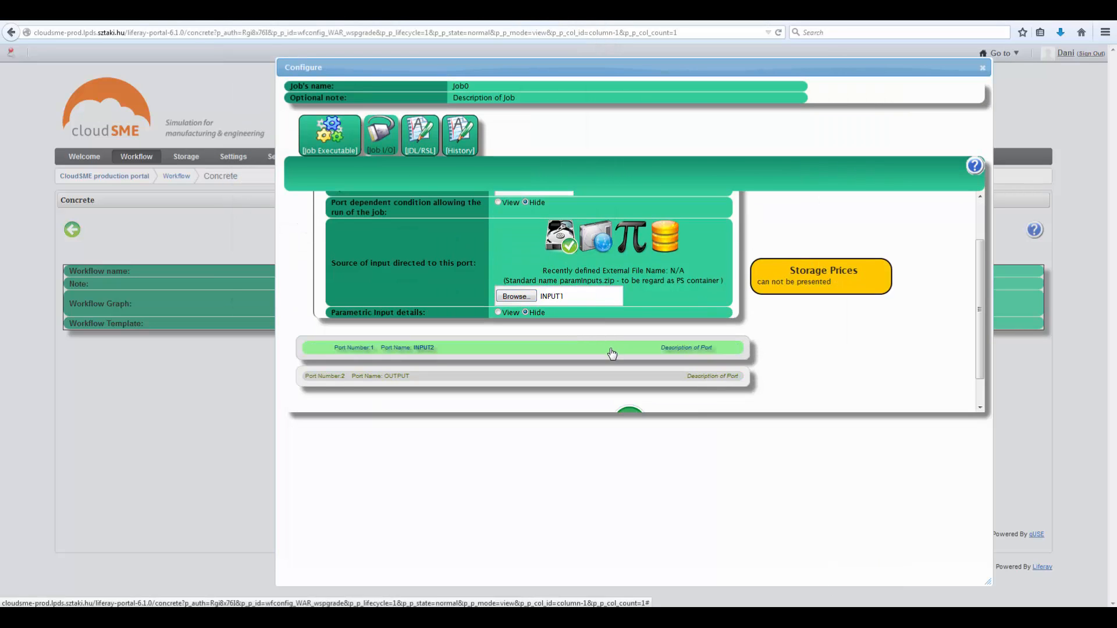
# Set port INPUT2's source to an uploaded file, choose the local file INPUT2 and accept the port settings.
pyautogui.click(609, 350)
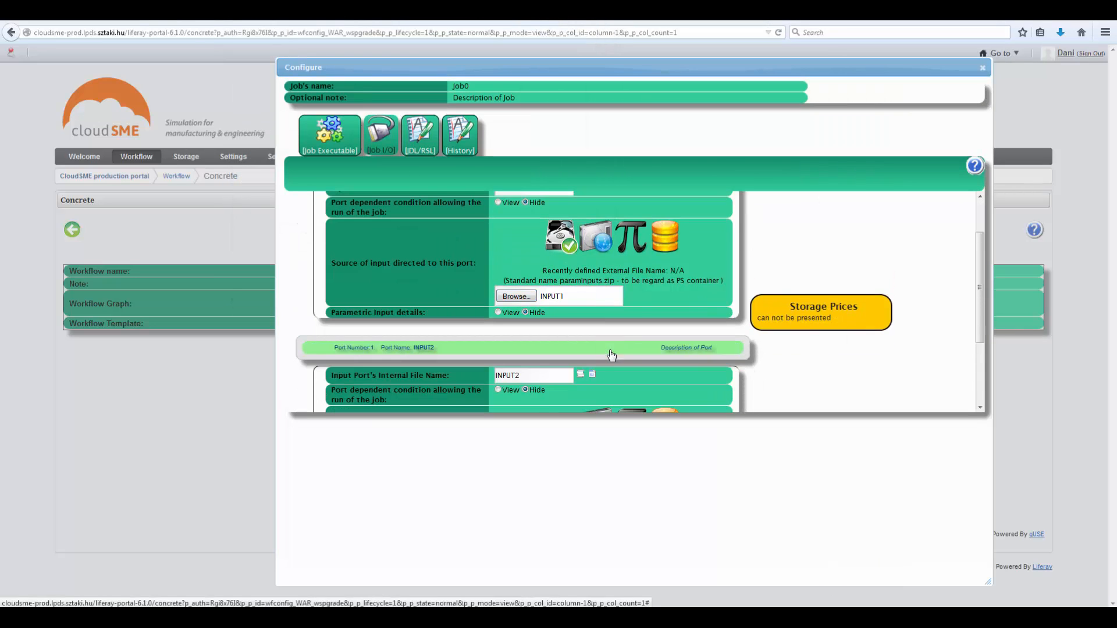
pyautogui.scroll(-3, 557, 386)
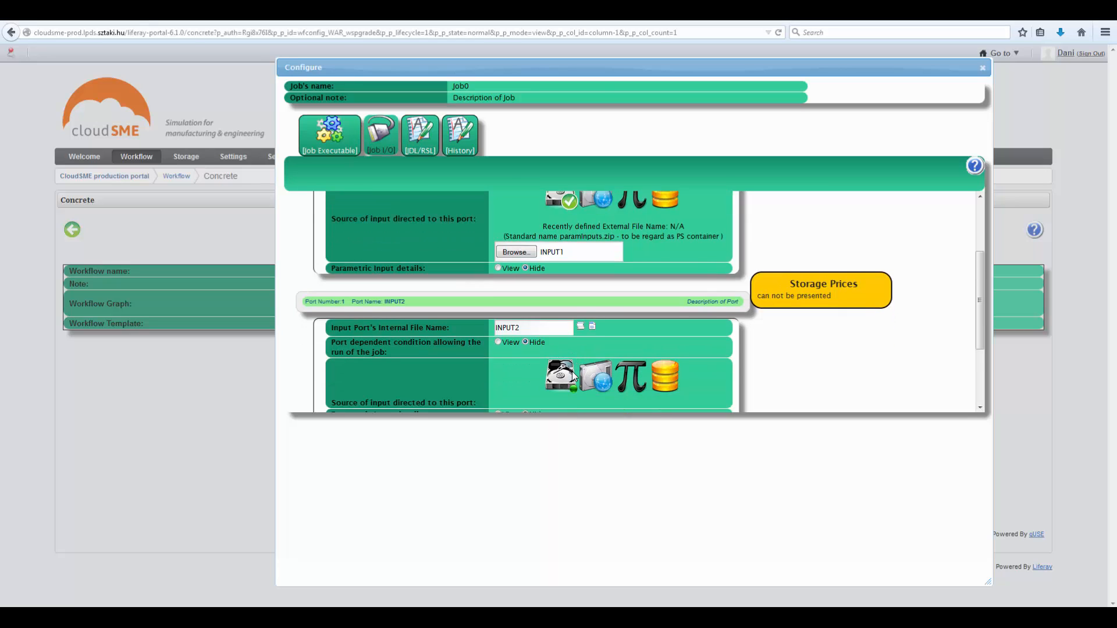
pyautogui.click(558, 346)
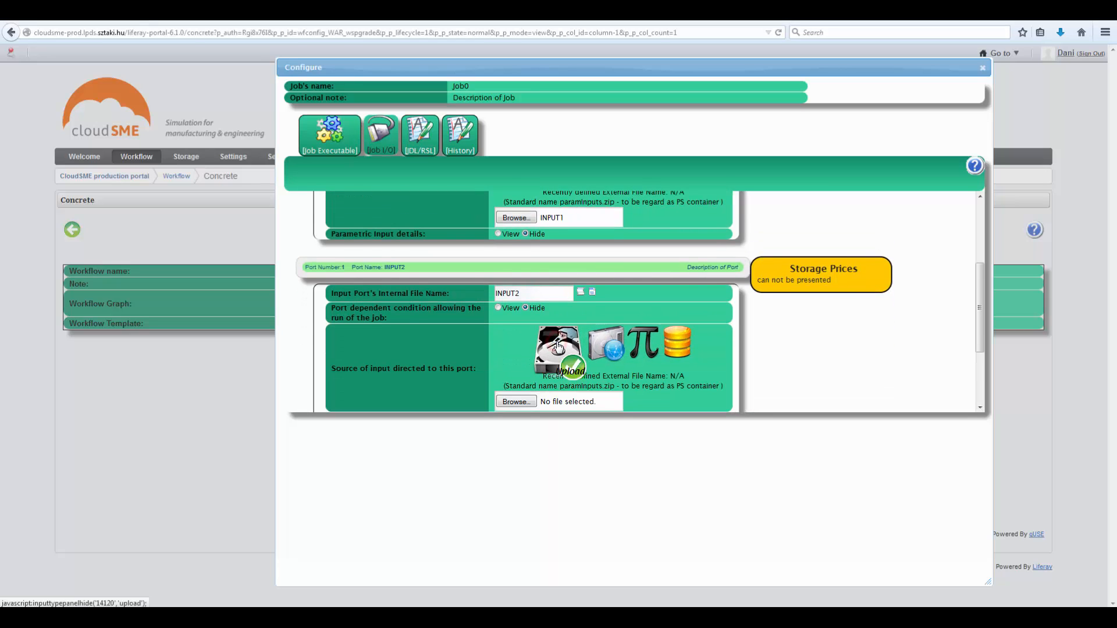
pyautogui.click(533, 404)
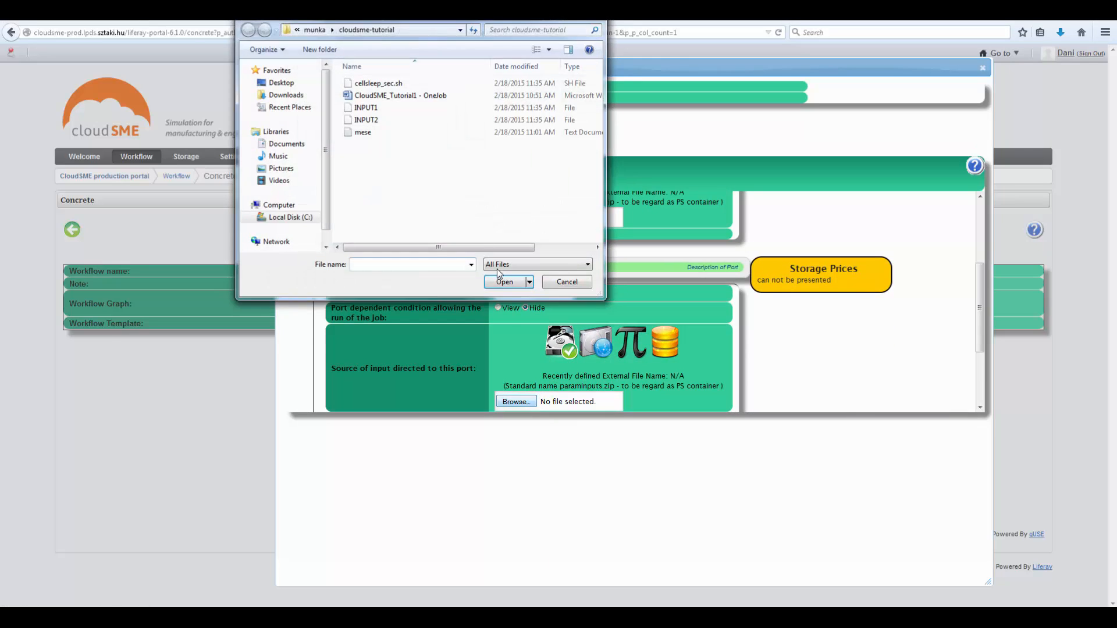
pyautogui.click(383, 122)
pyautogui.doubleClick(383, 122)
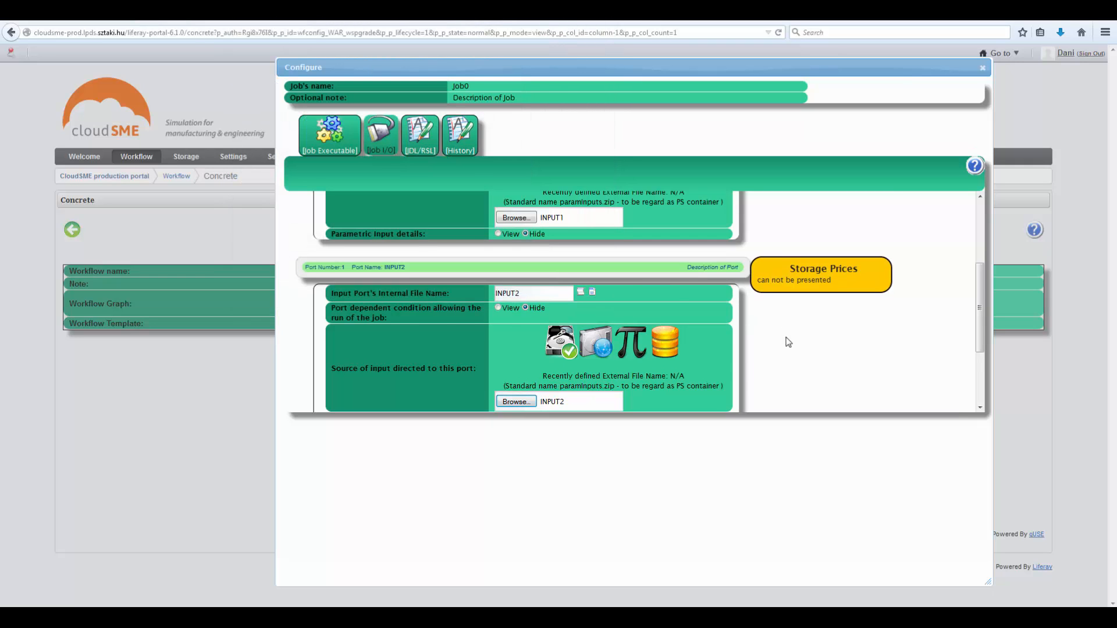
pyautogui.scroll(-3, 756, 342)
pyautogui.click(631, 392)
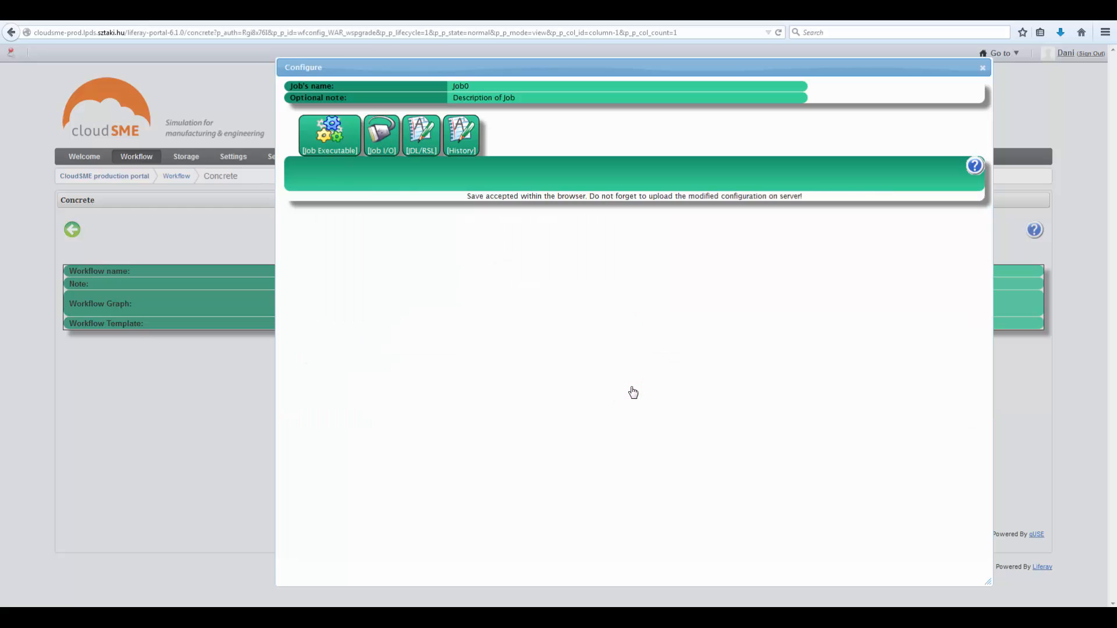
# Close Job0's configuration and save the workflow configuration to the server without deleting old instances.
pyautogui.click(983, 67)
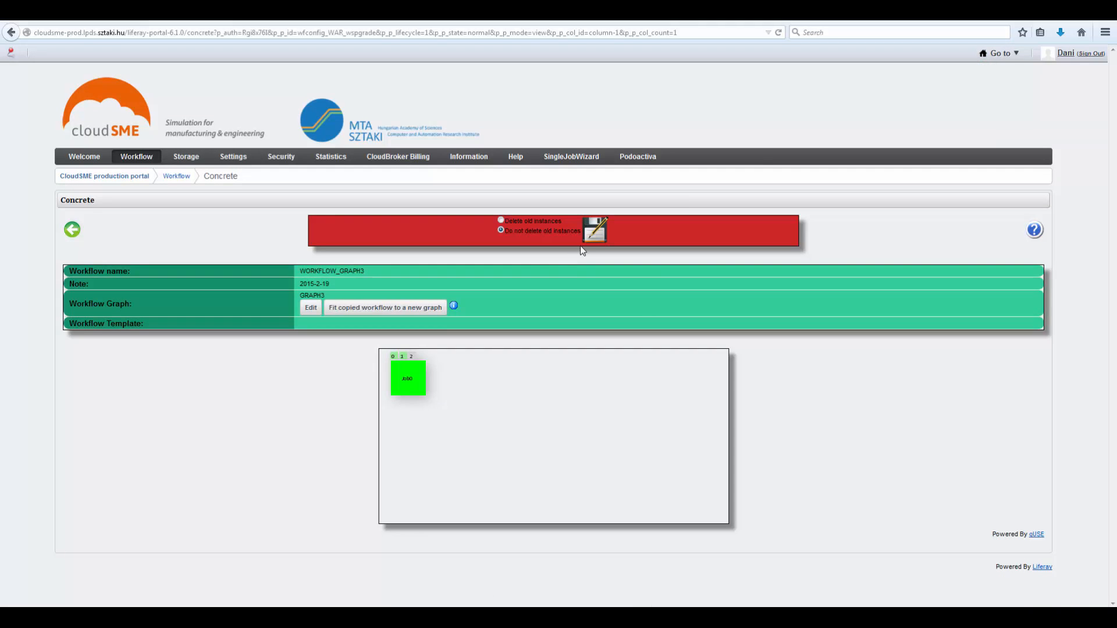
pyautogui.click(600, 232)
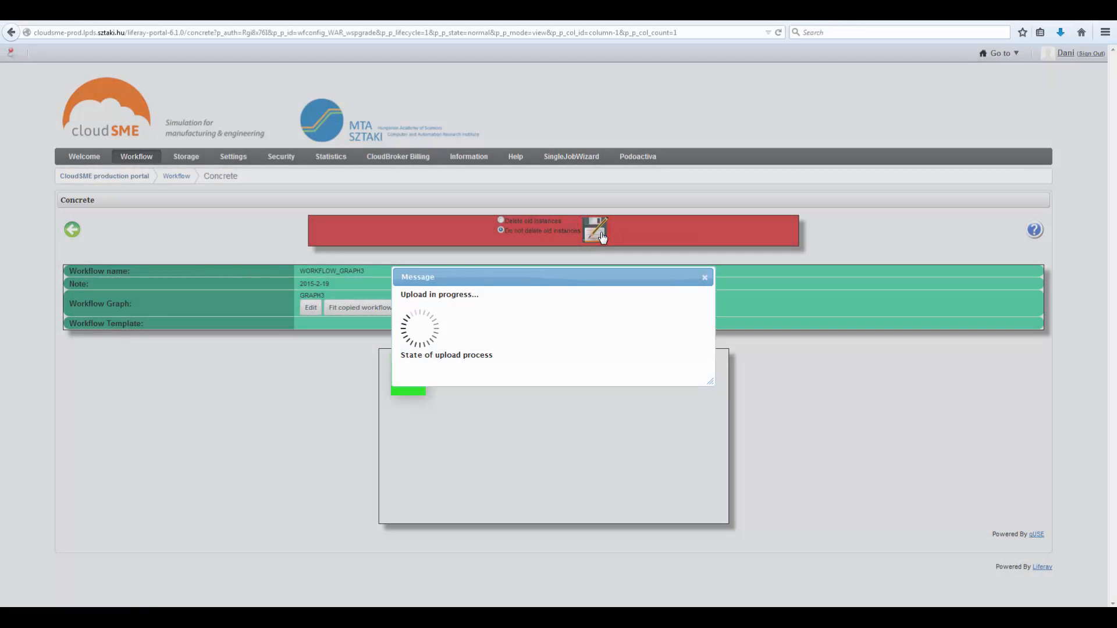
pyautogui.click(437, 317)
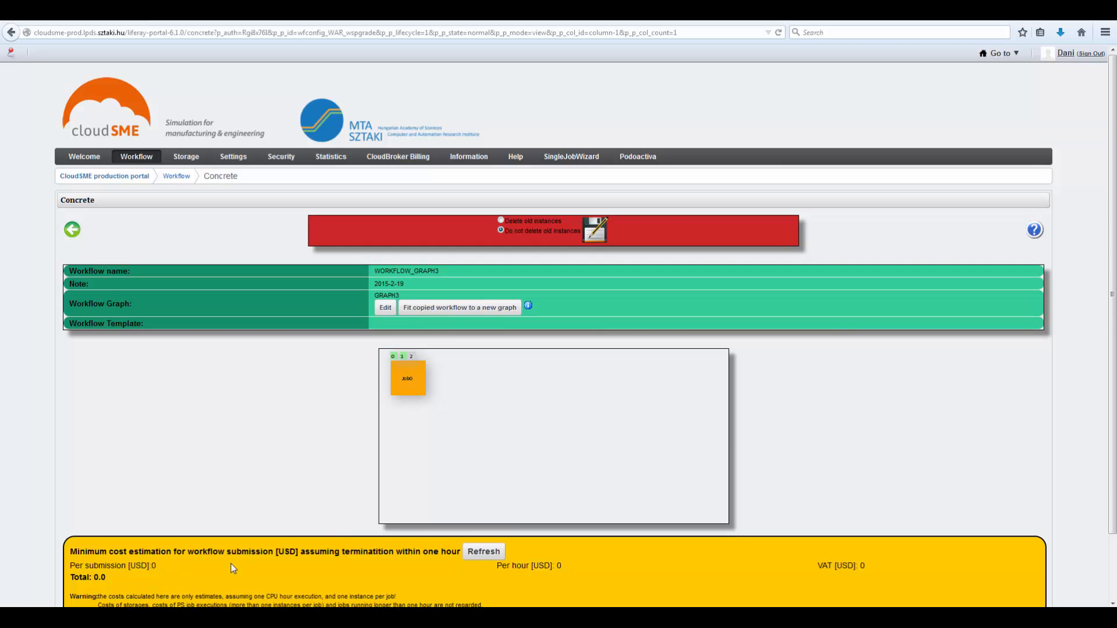
# Return to the concrete workflow list and check the configuration info of WORKFLOW_GRAPH3.
pyautogui.click(72, 231)
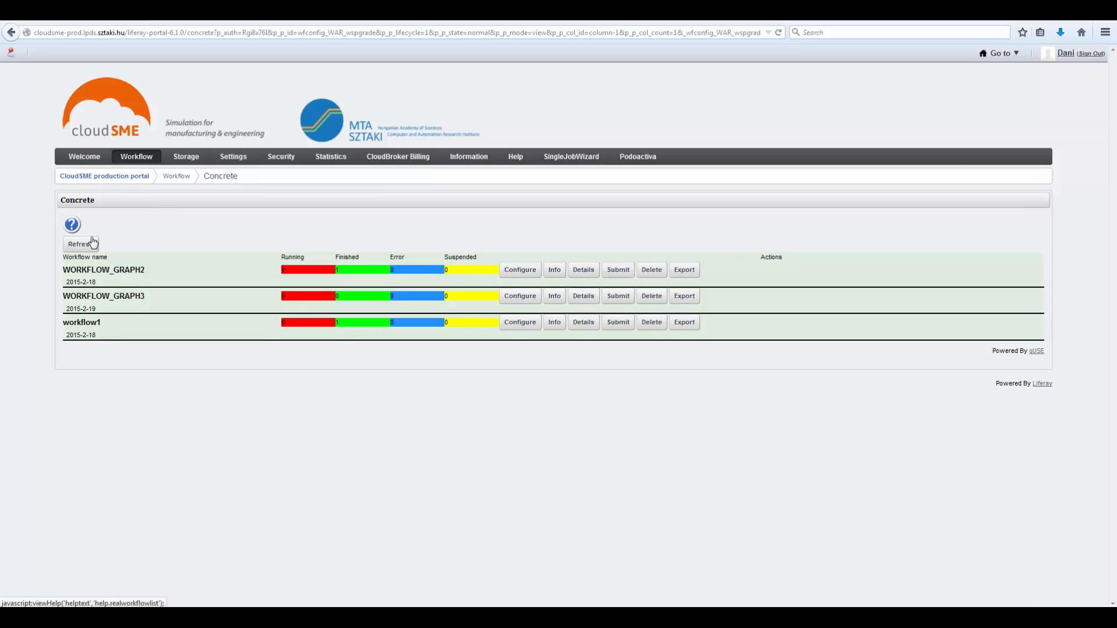
pyautogui.click(548, 301)
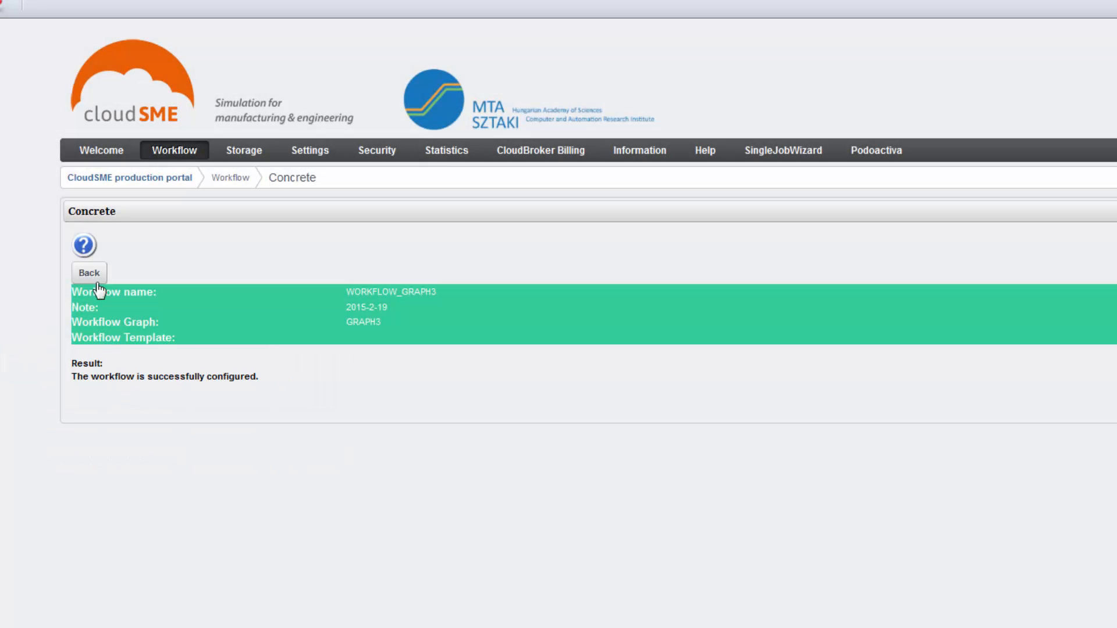
# Return to the concrete workflow list and submit WORKFLOW_GRAPH3 as a new instance with the default note, breakpoint and e-mail settings.
pyautogui.click(92, 274)
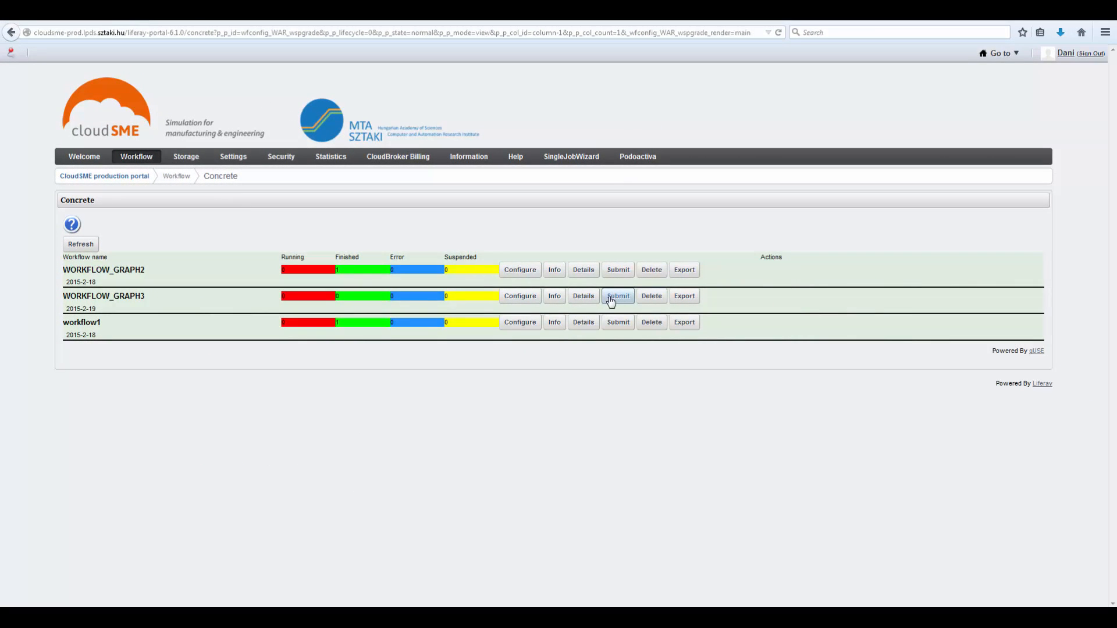
pyautogui.click(619, 297)
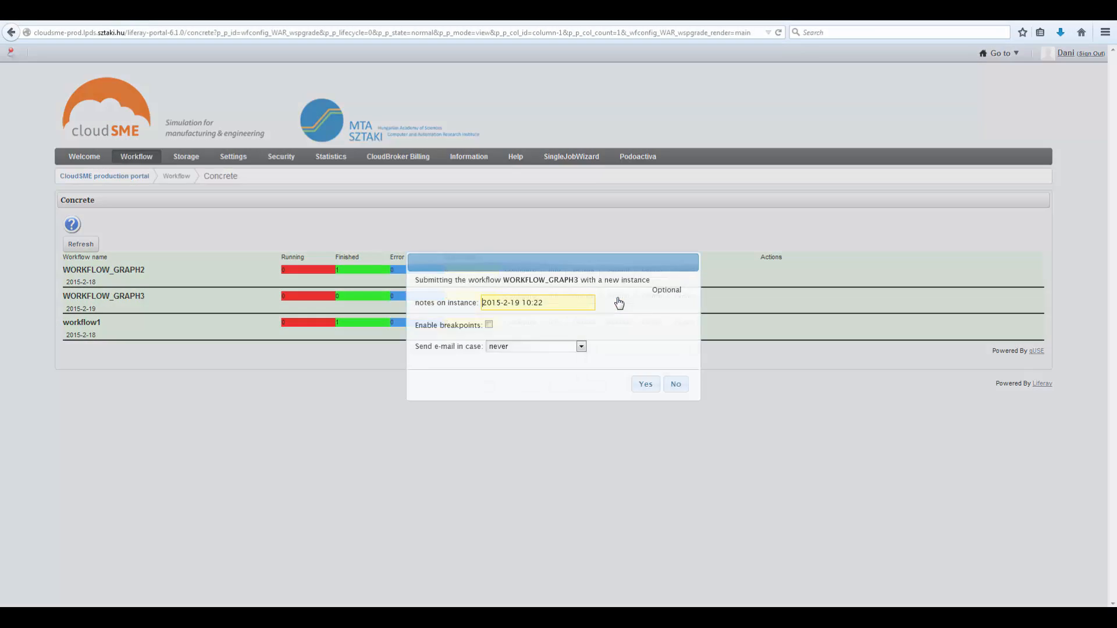
pyautogui.click(636, 385)
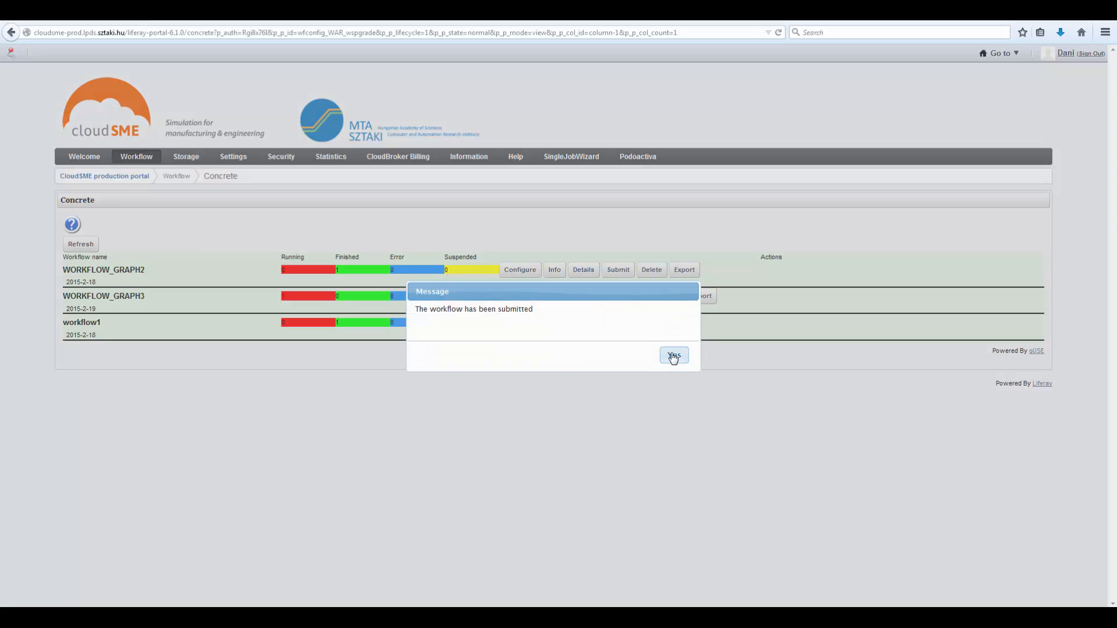
pyautogui.click(673, 355)
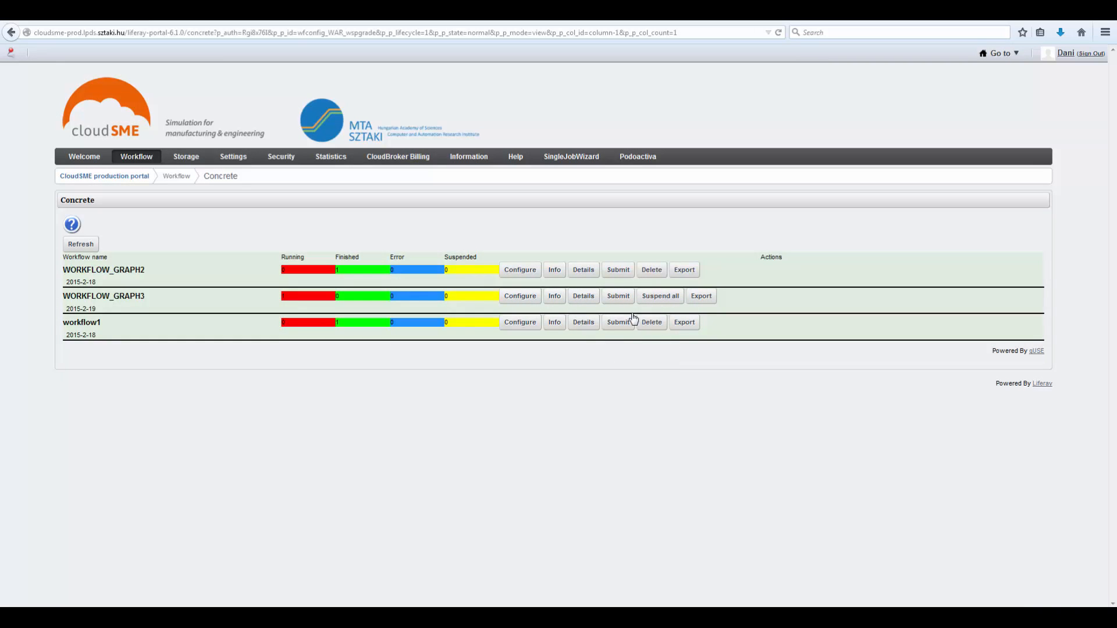
# Open the details of the submitted WORKFLOW_GRAPH3 instance, view Job0's running status and follow its cloudsme.cloudbroker.com resource link.
pyautogui.click(584, 297)
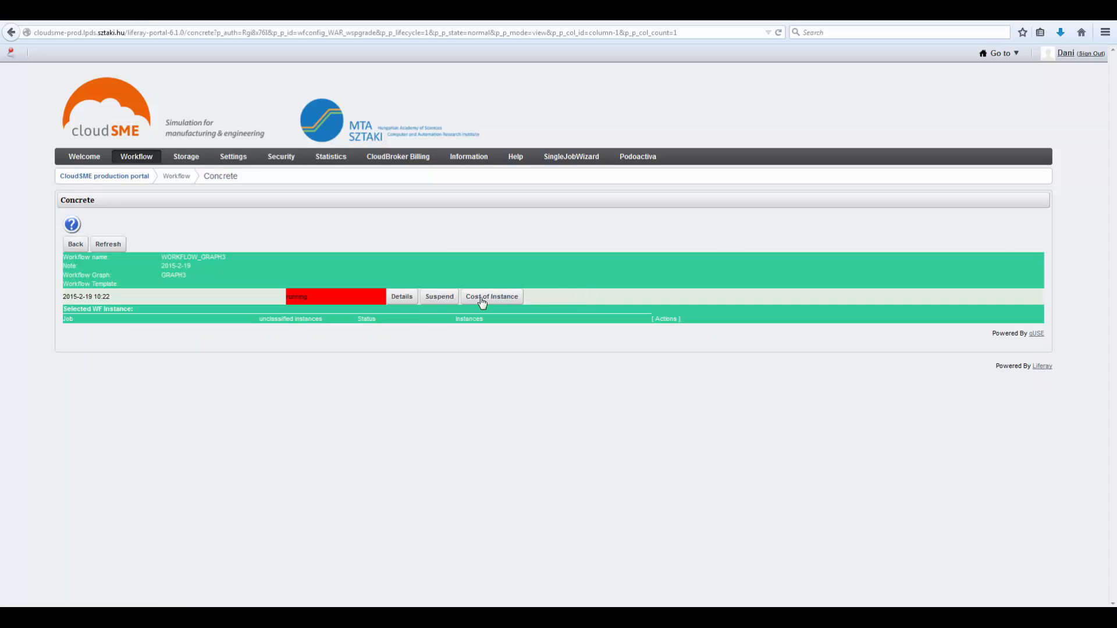
pyautogui.click(401, 298)
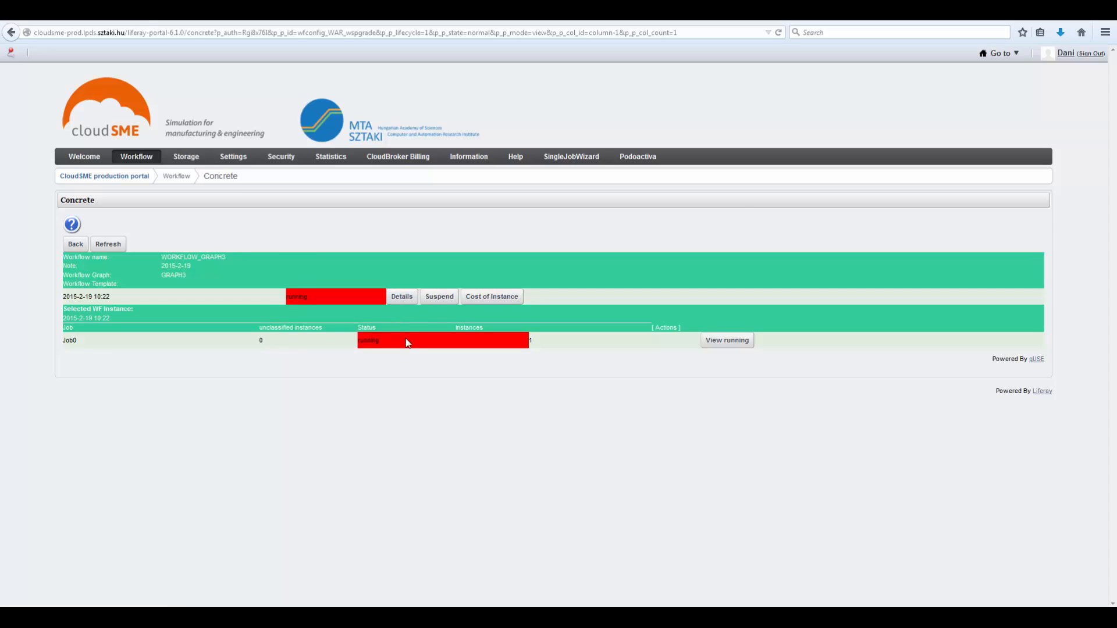
pyautogui.click(722, 345)
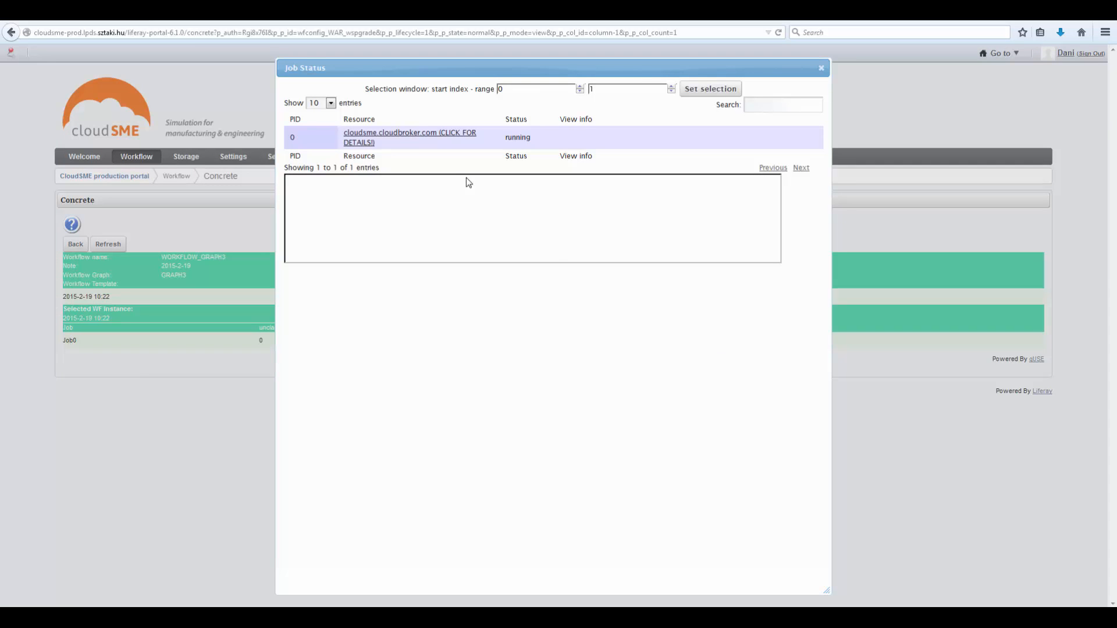
pyautogui.click(389, 136)
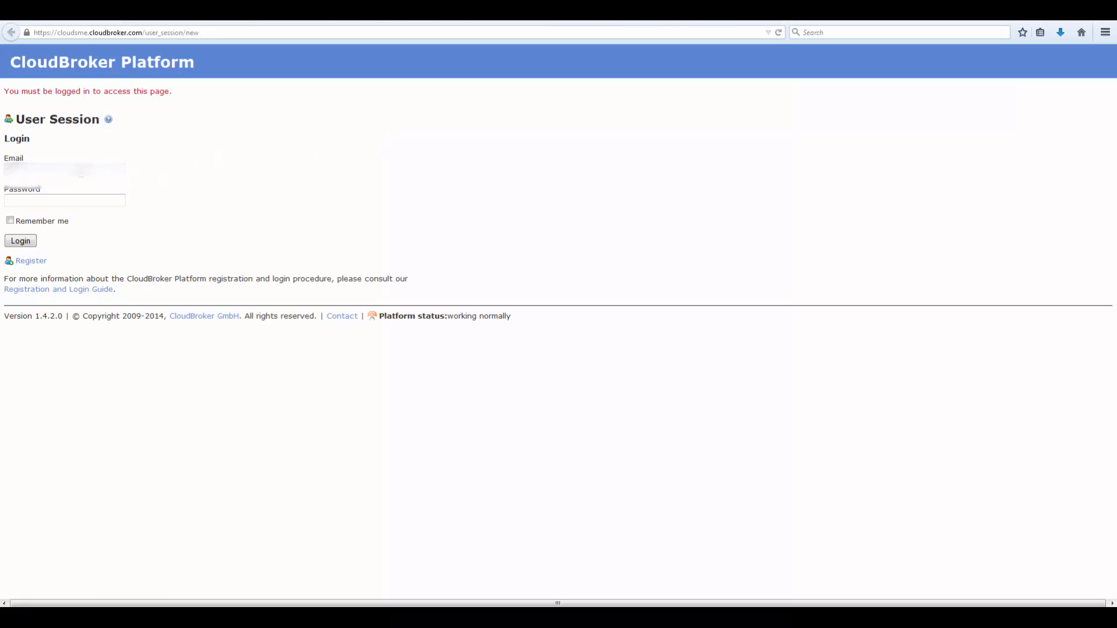
# Log in to the CloudBroker Platform with the account e-mail and password to access the job page.
pyautogui.click(82, 170)
pyautogui.click(67, 185)
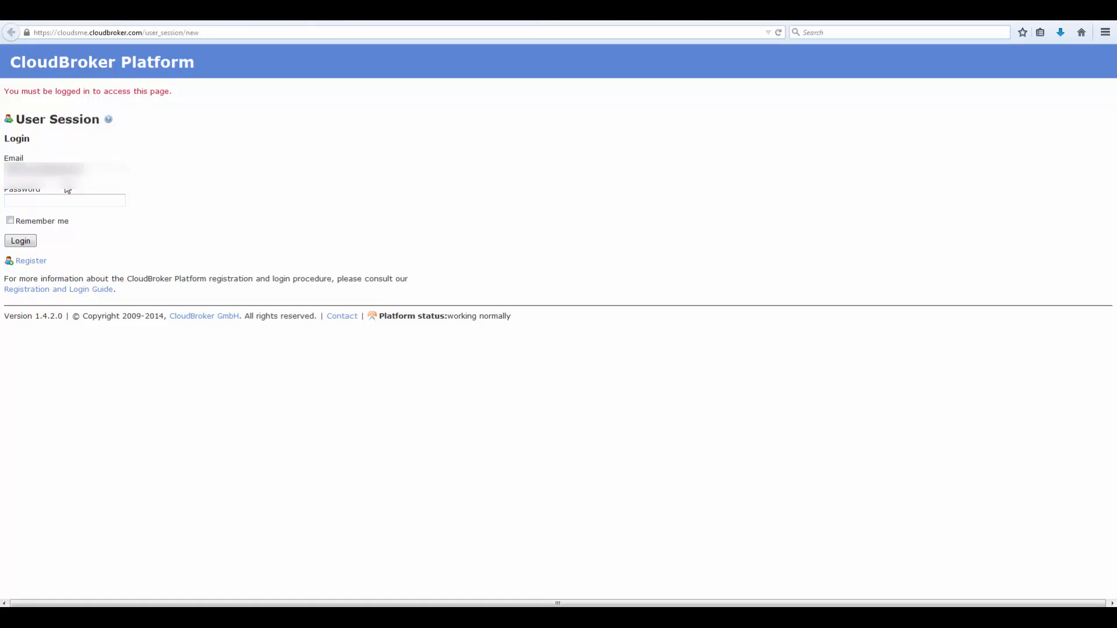
pyautogui.click(57, 200)
pyautogui.press('Return')
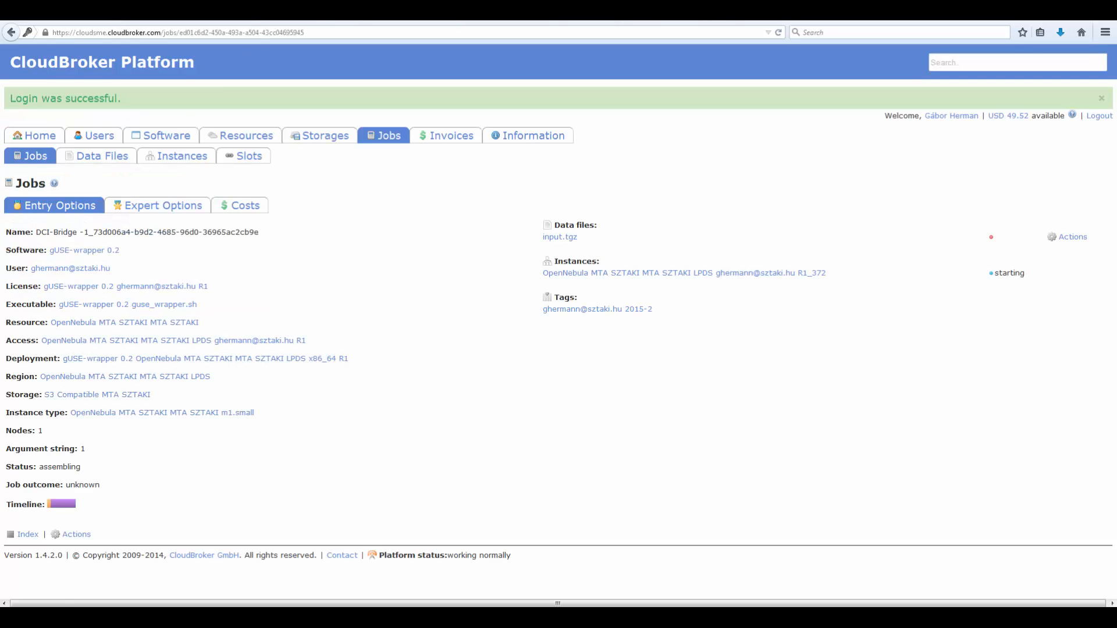
# Check the DCI-Bridge job's status timeline twice to follow its progress, closing the chart each time.
pyautogui.click(63, 506)
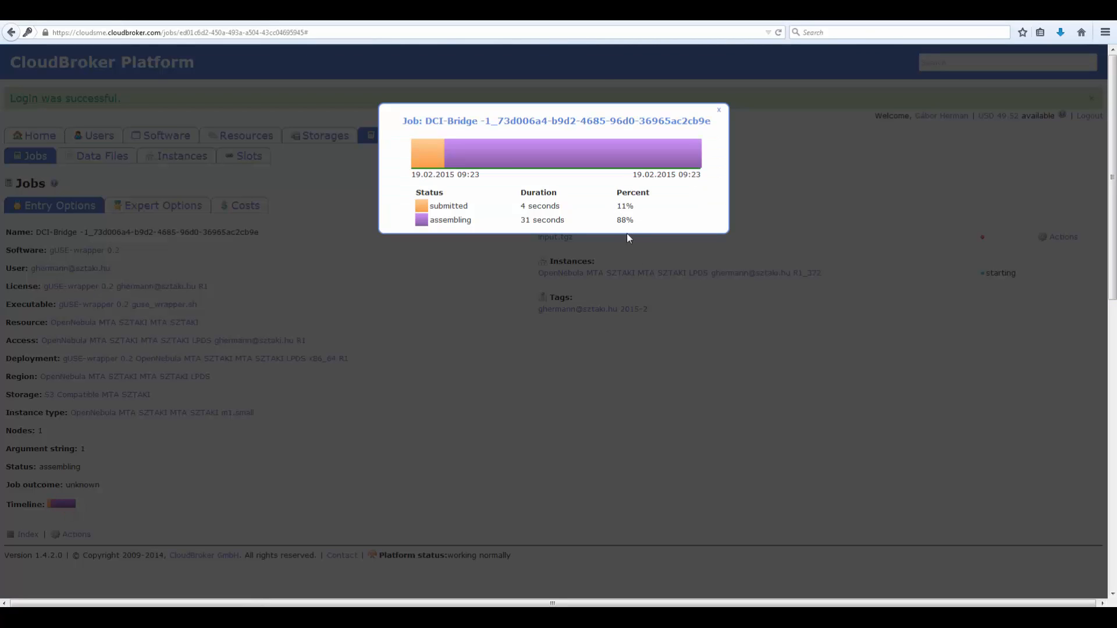
pyautogui.click(719, 110)
pyautogui.click(64, 483)
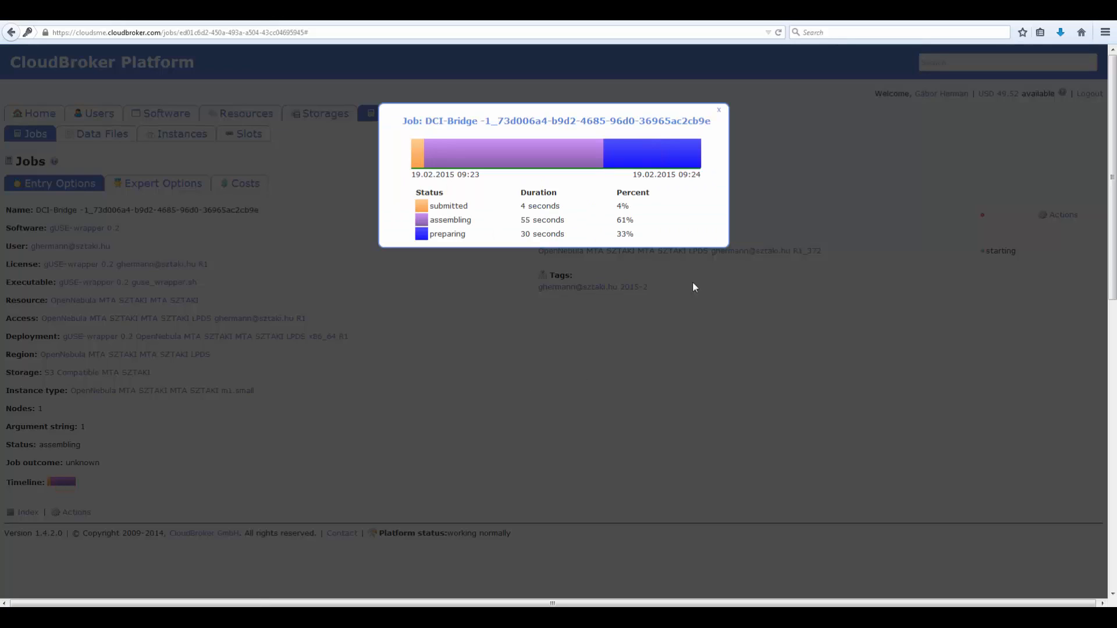
pyautogui.click(720, 110)
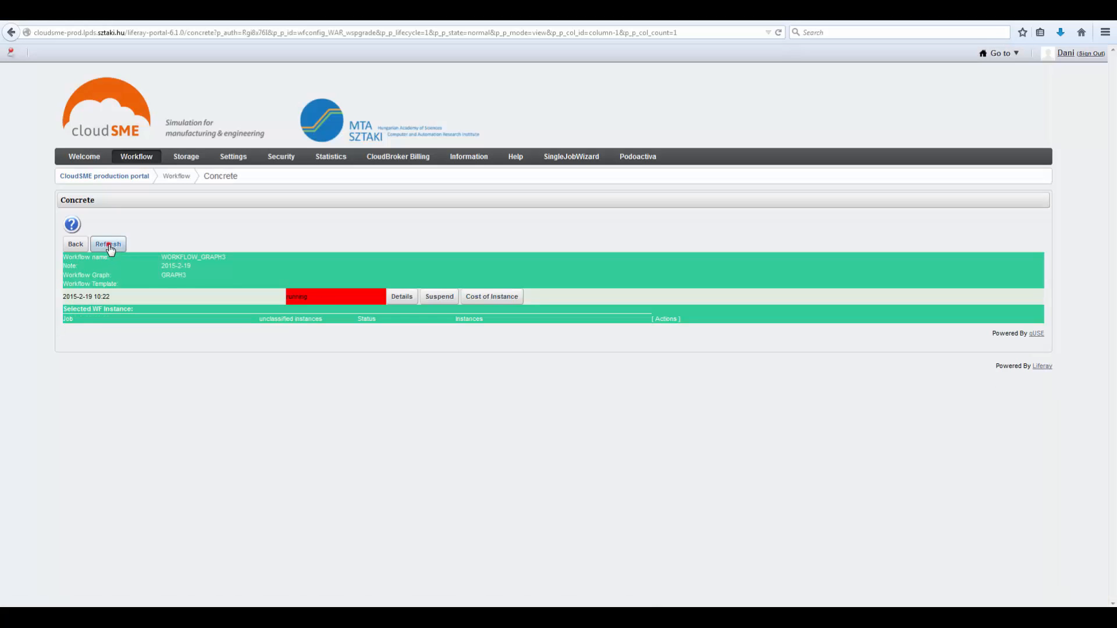
# Back in the CloudSME portal, refresh the WORKFLOW_GRAPH3 instance and open the status view of its finished Job0.
pyautogui.click(109, 246)
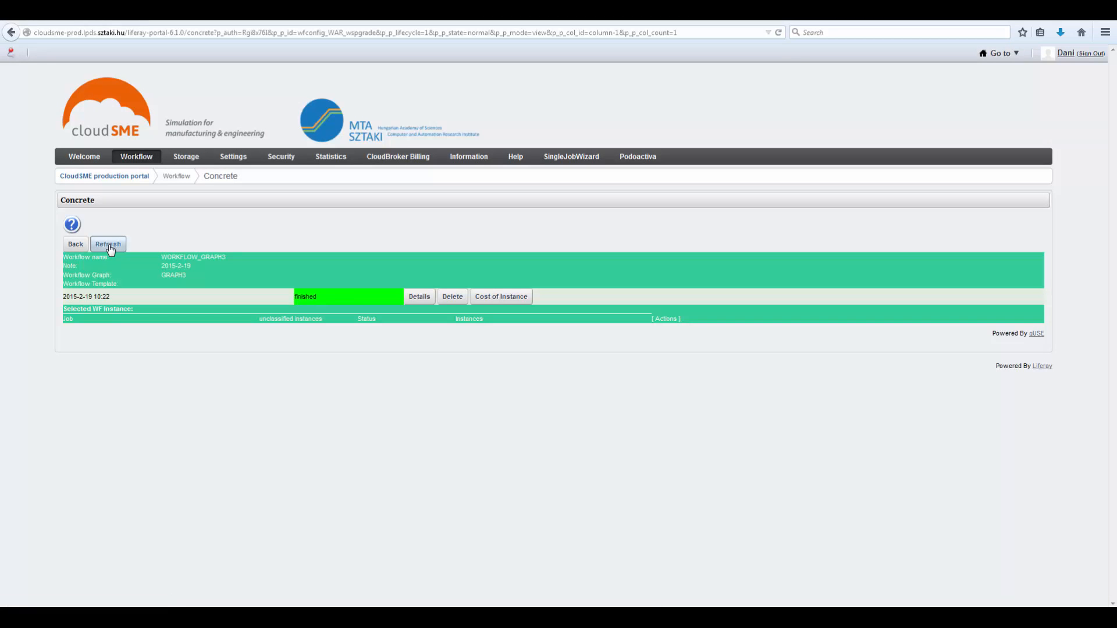
pyautogui.click(419, 297)
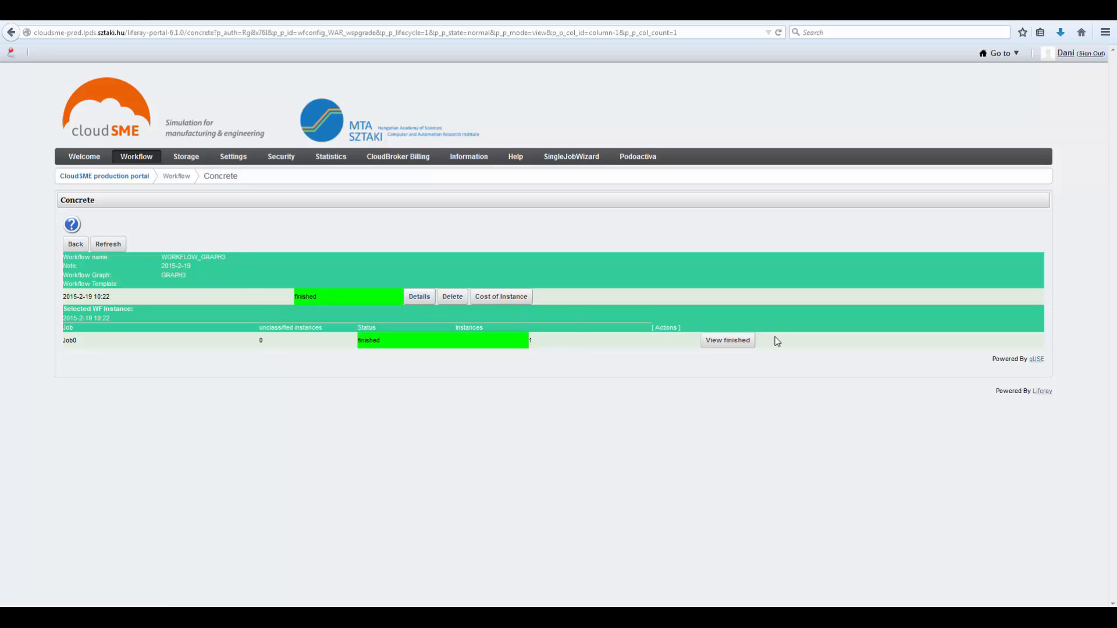
pyautogui.click(736, 341)
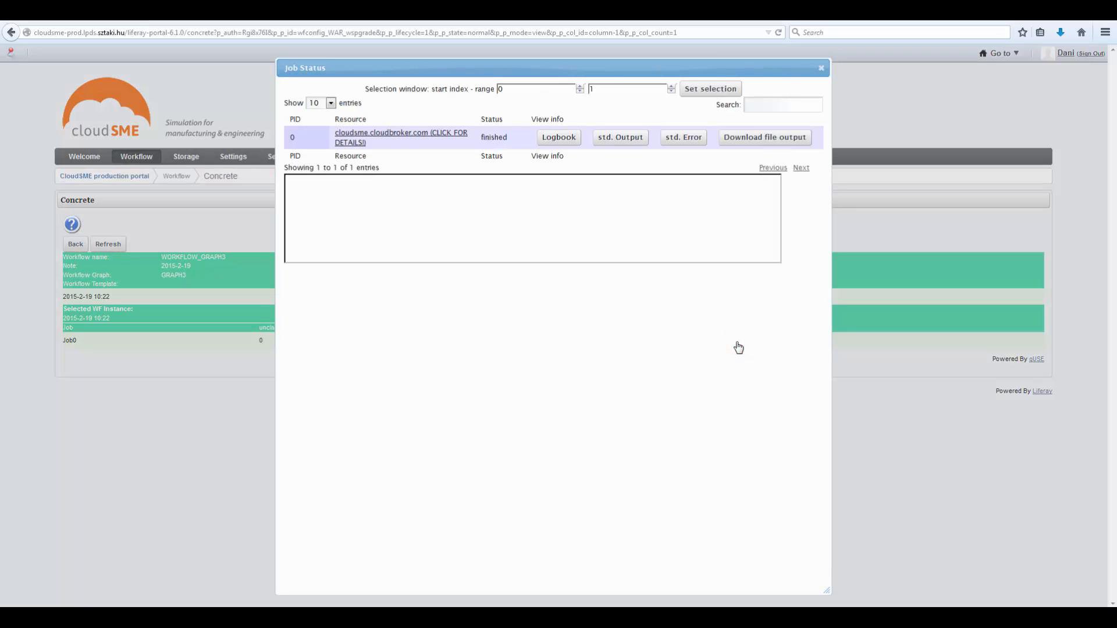
# Examine Job0's logbook, standard output and standard error in the job status view.
pyautogui.click(562, 140)
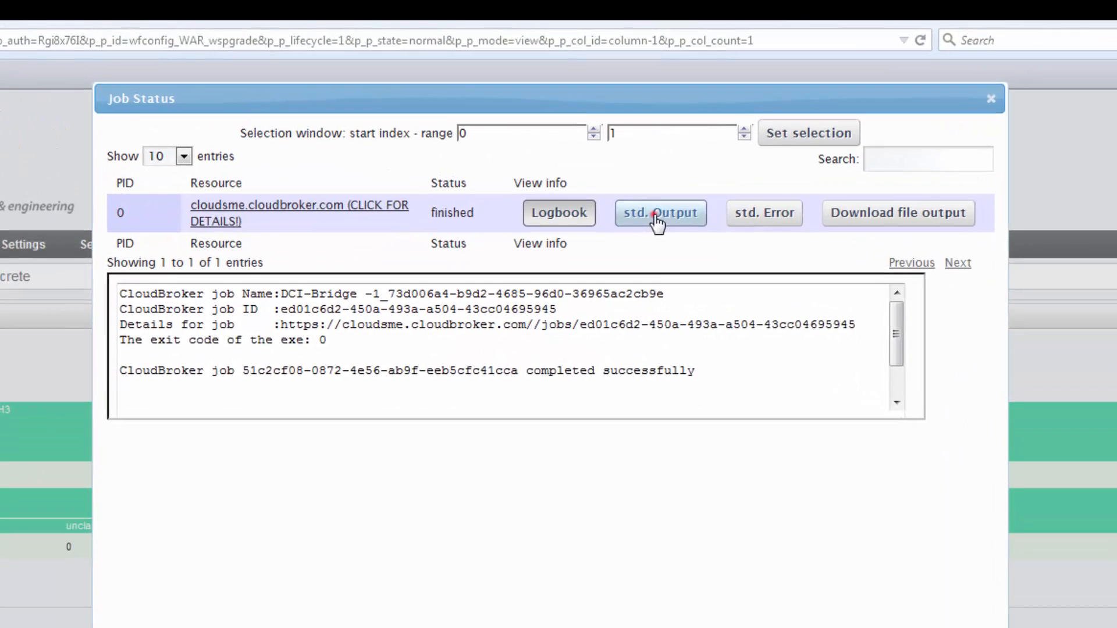
pyautogui.click(619, 142)
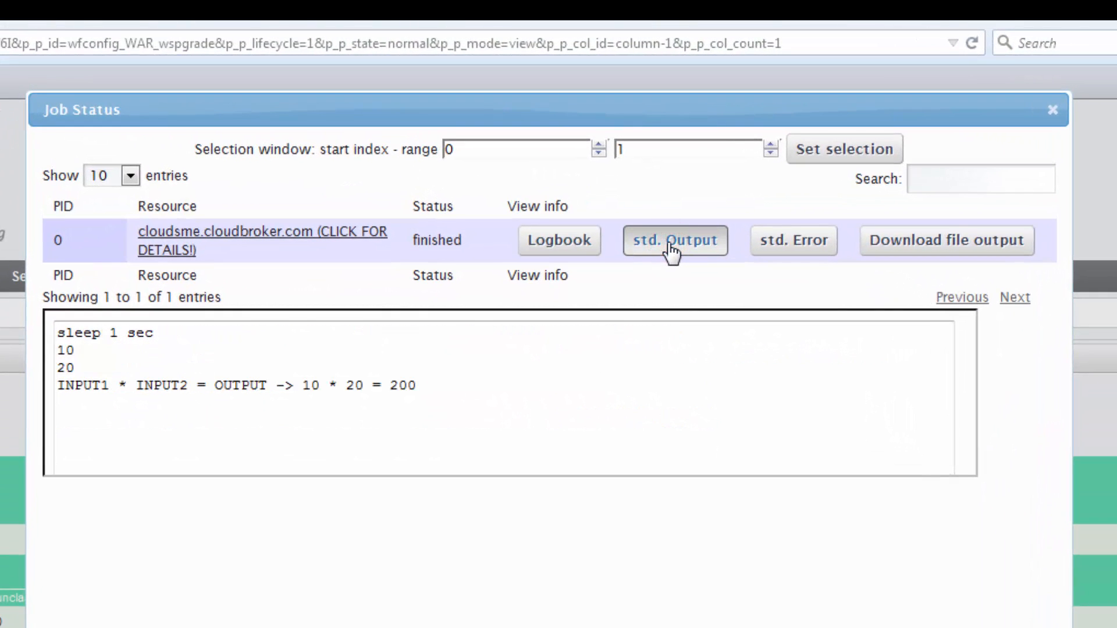
pyautogui.click(800, 246)
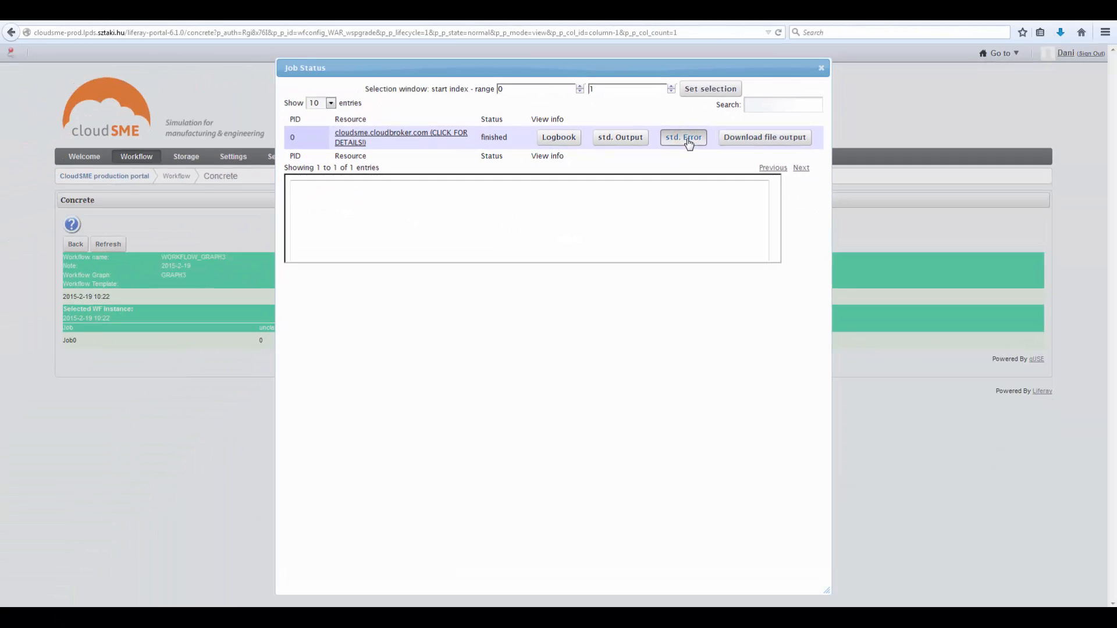
# Download Job0's file output, save it as WORKFLOW_GRAPH3_Job0_0_outputs.zip and close the job status view.
pyautogui.click(762, 139)
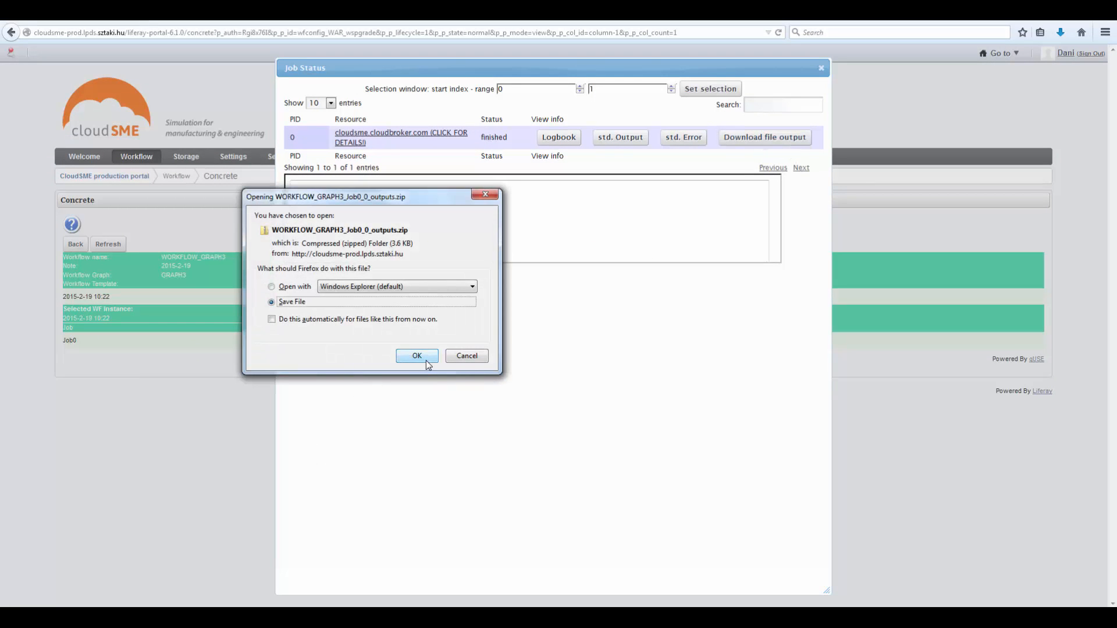
pyautogui.click(426, 357)
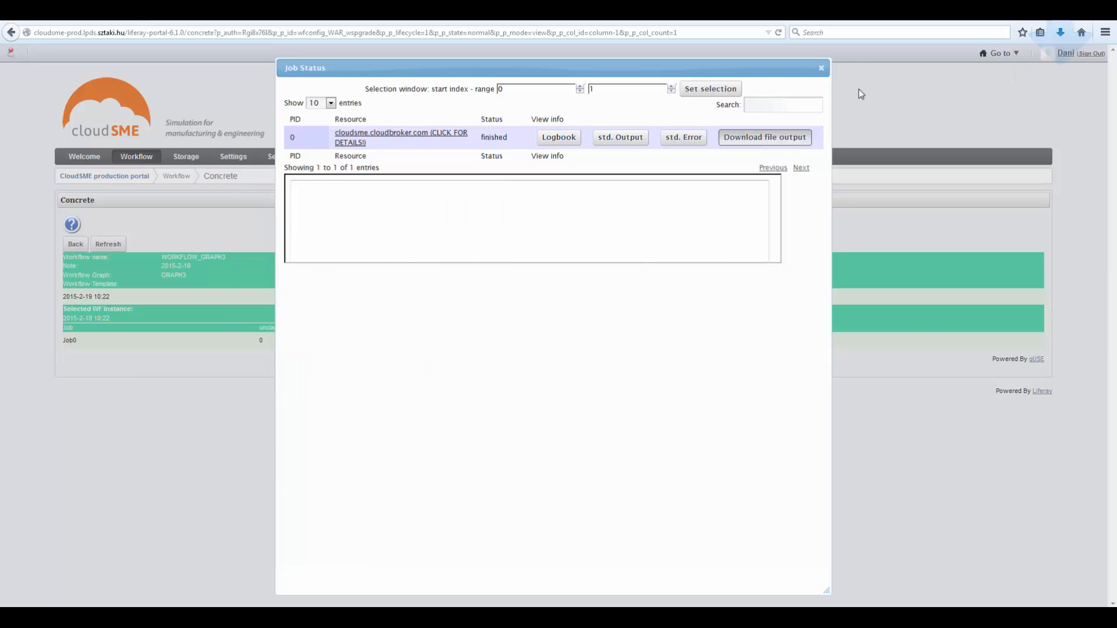
pyautogui.click(822, 69)
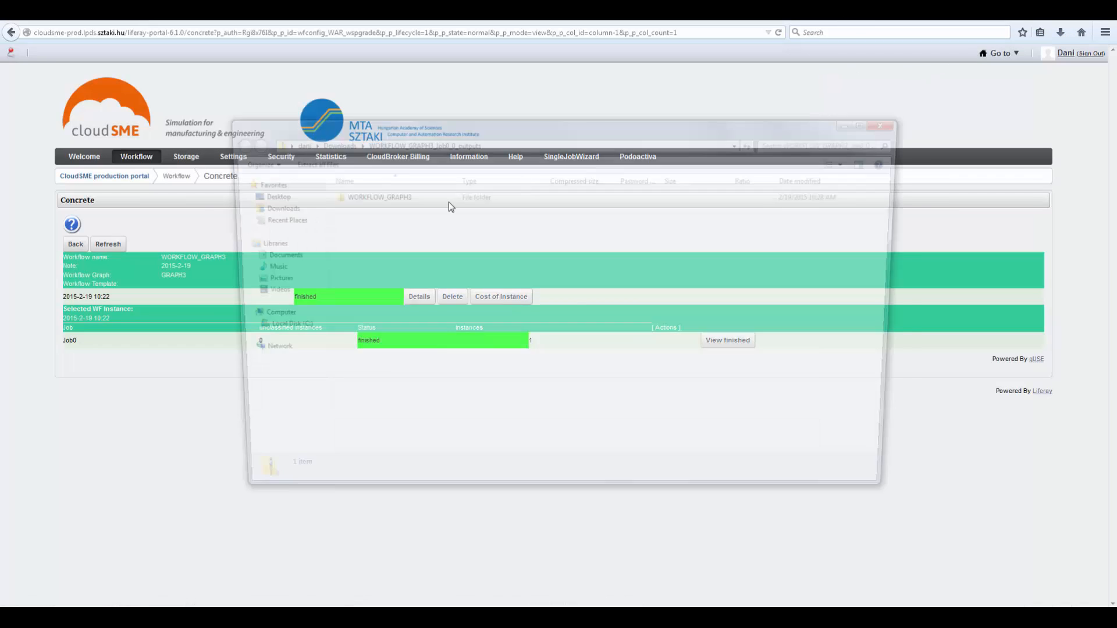
# Extract the downloaded outputs archive to its default Downloads folder and browse the extracted WORKFLOW_GRAPH3 > Job0 > outputs folders down to folder 0.
pyautogui.click(309, 162)
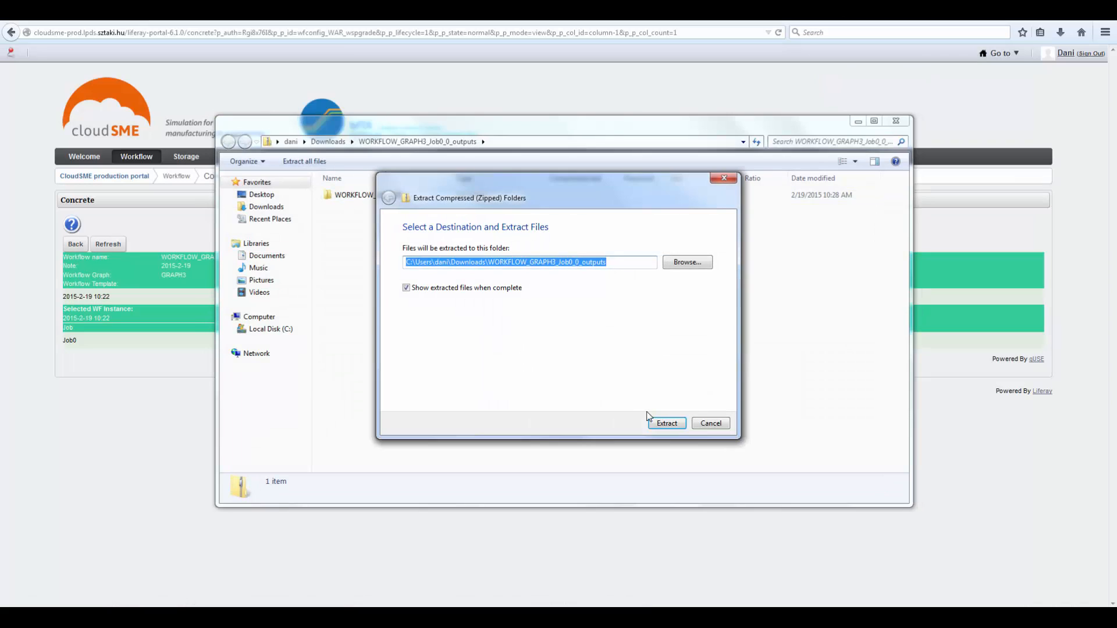
pyautogui.click(667, 423)
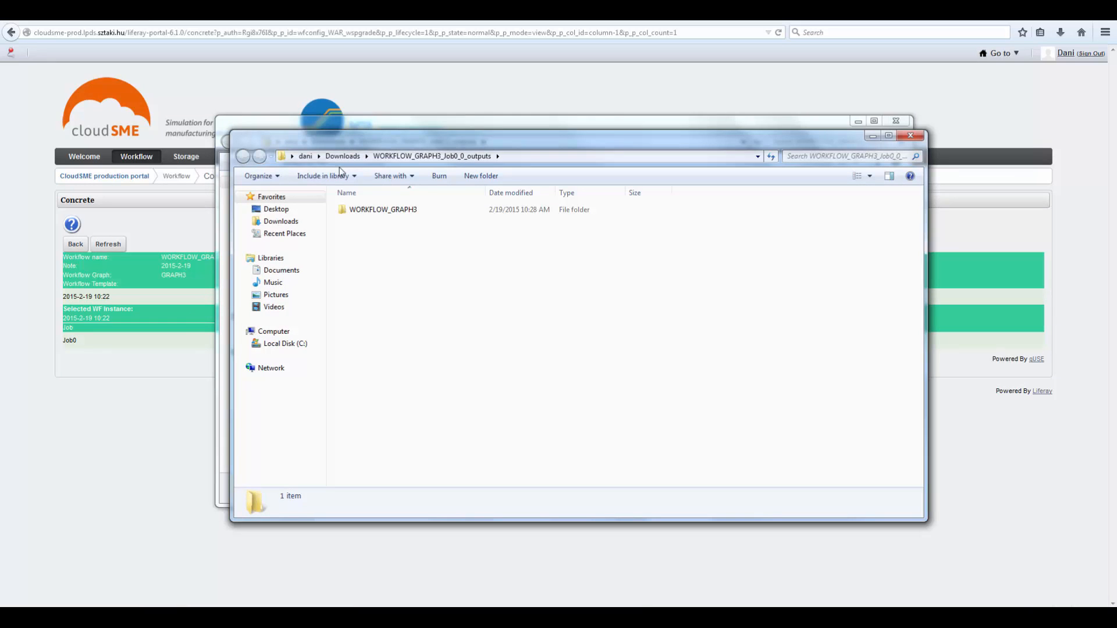
pyautogui.doubleClick(379, 210)
pyautogui.doubleClick(379, 211)
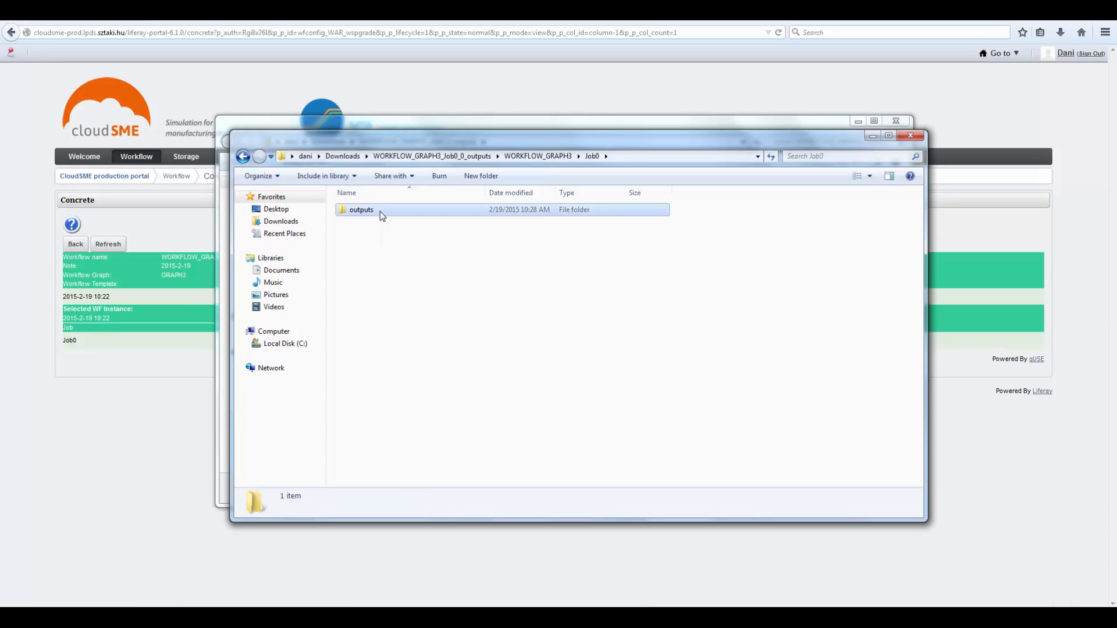
pyautogui.doubleClick(380, 211)
pyautogui.doubleClick(379, 211)
pyautogui.doubleClick(379, 211)
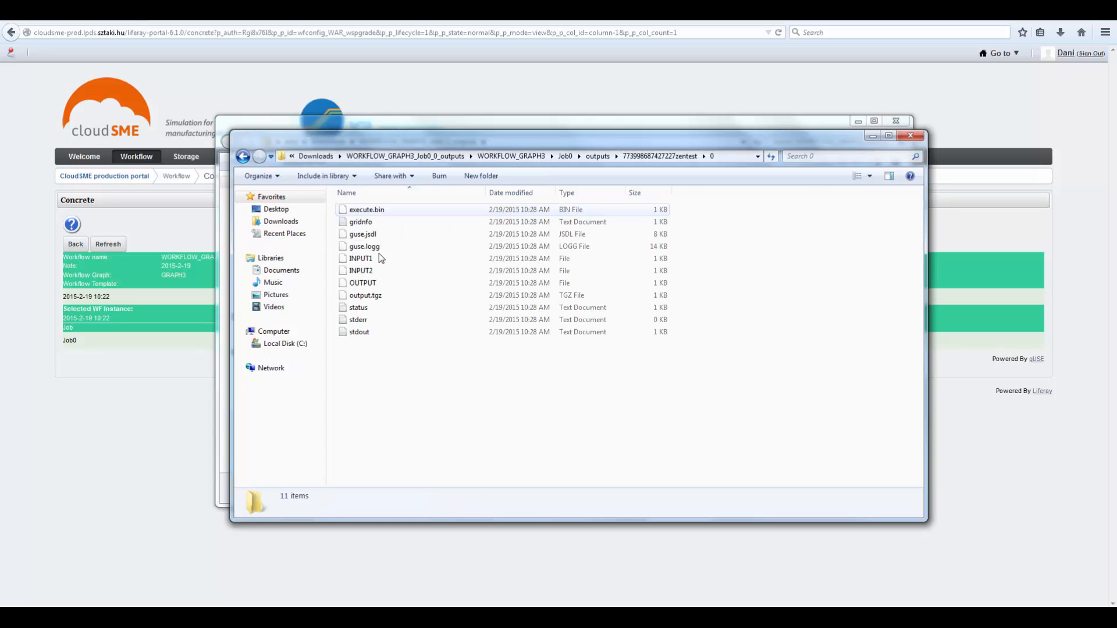